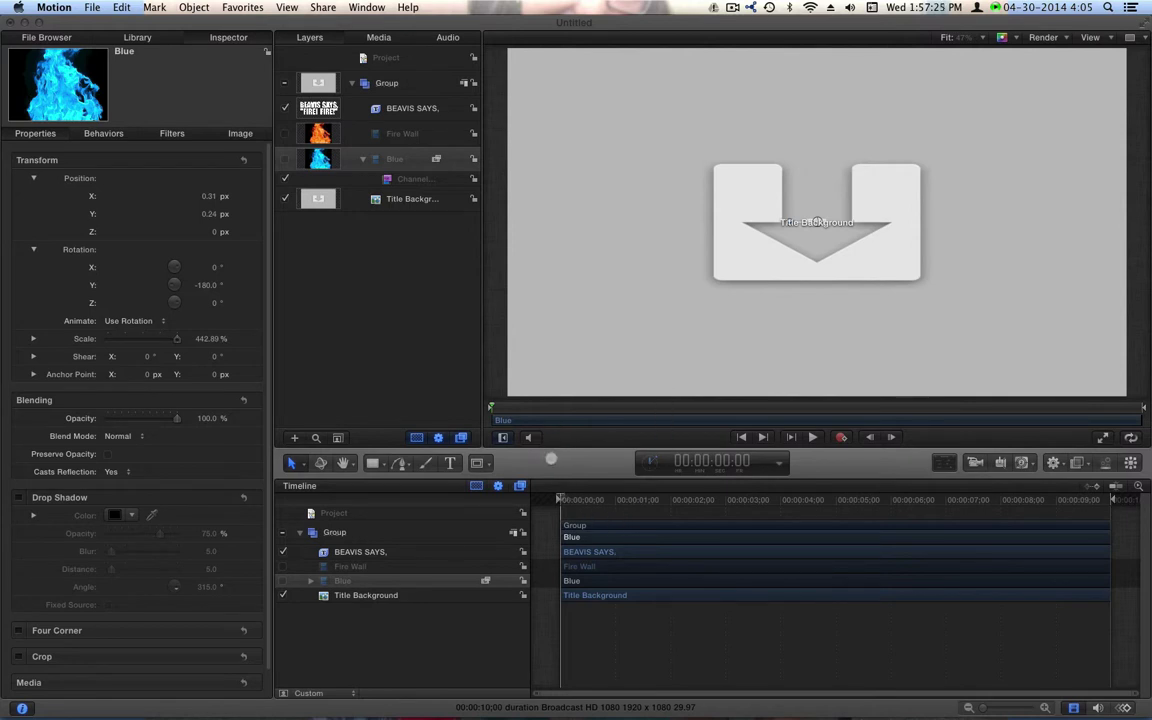
Enable the Fire Wall layer, preview the flames behind the title, then select Fire Wall
key("space")
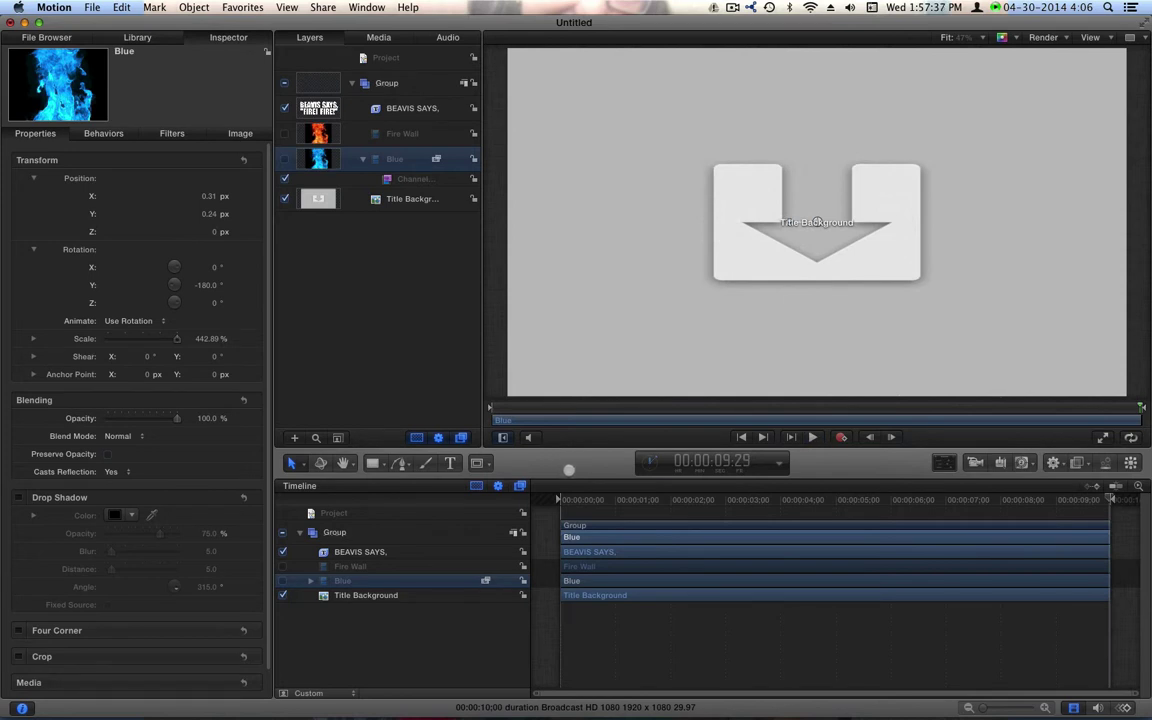
left_click_drag(581, 497, 613, 497)
left_click(282, 566)
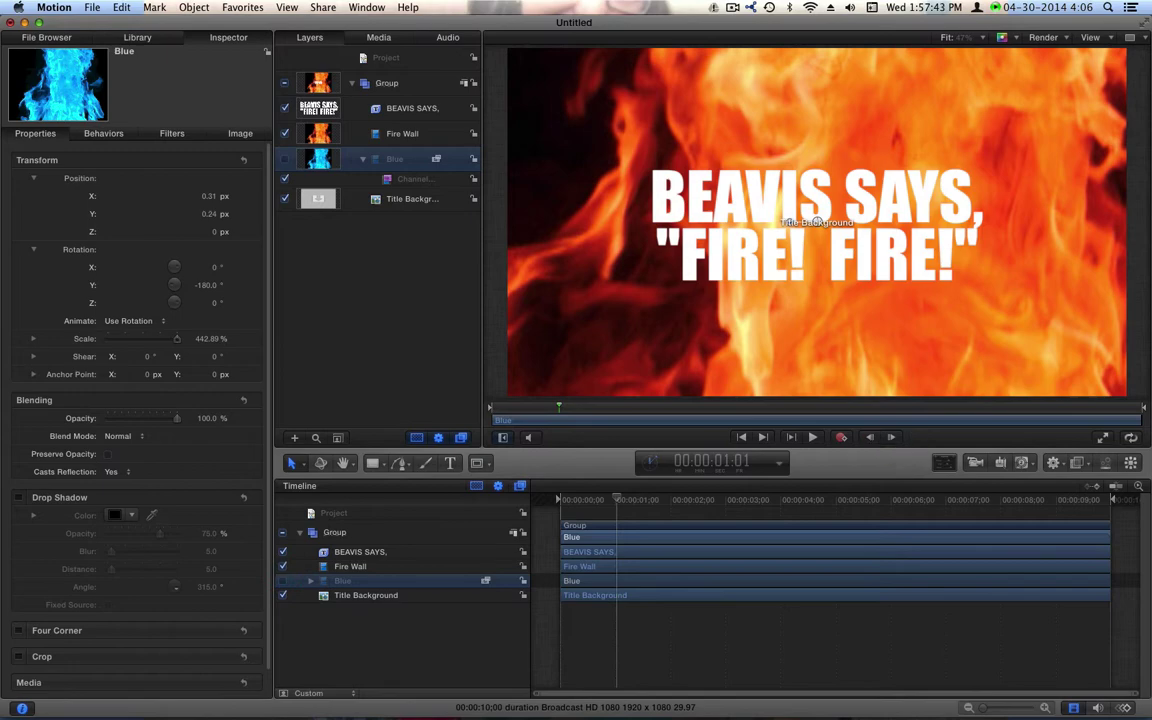
key("space")
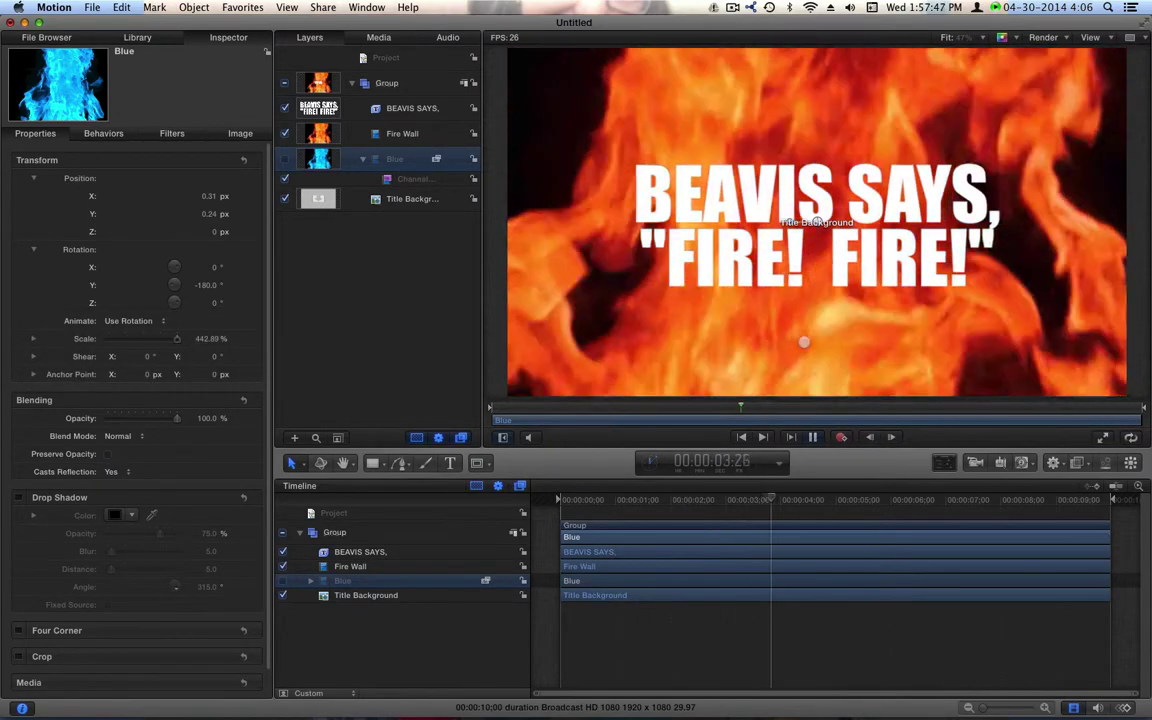
key("space")
left_click(344, 566)
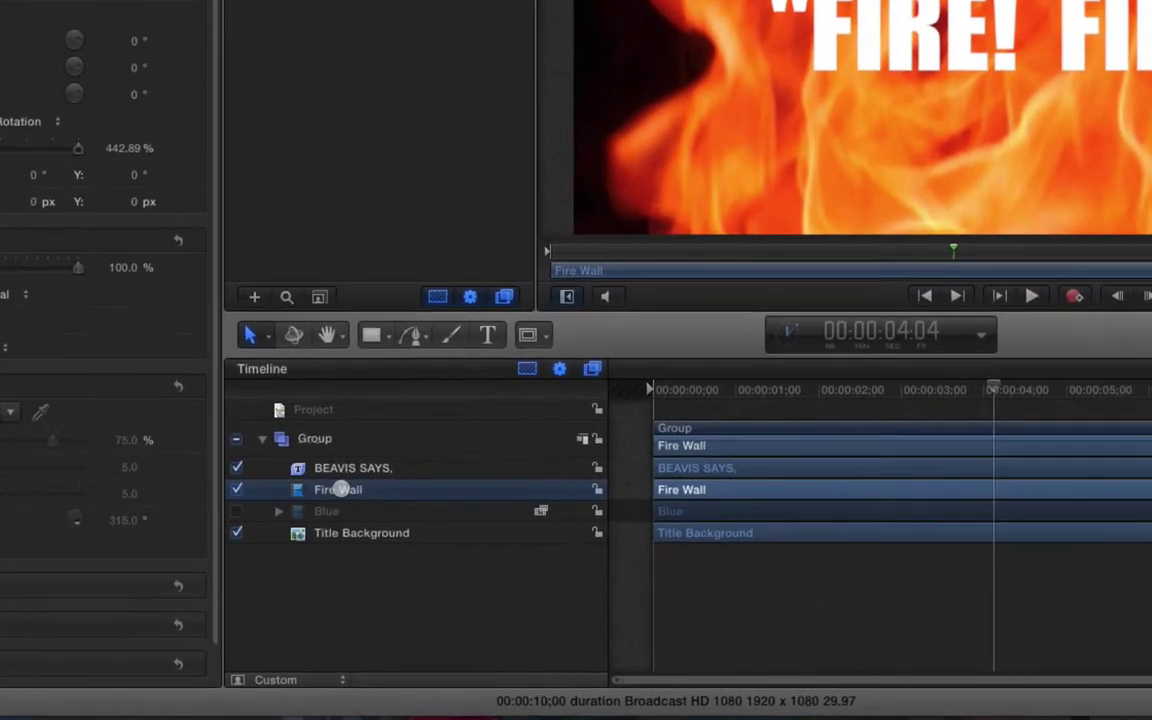
Add an Image Mask to Fire Wall with the BEAVIS SAYS text layer as its Mask Source
right_click(346, 567)
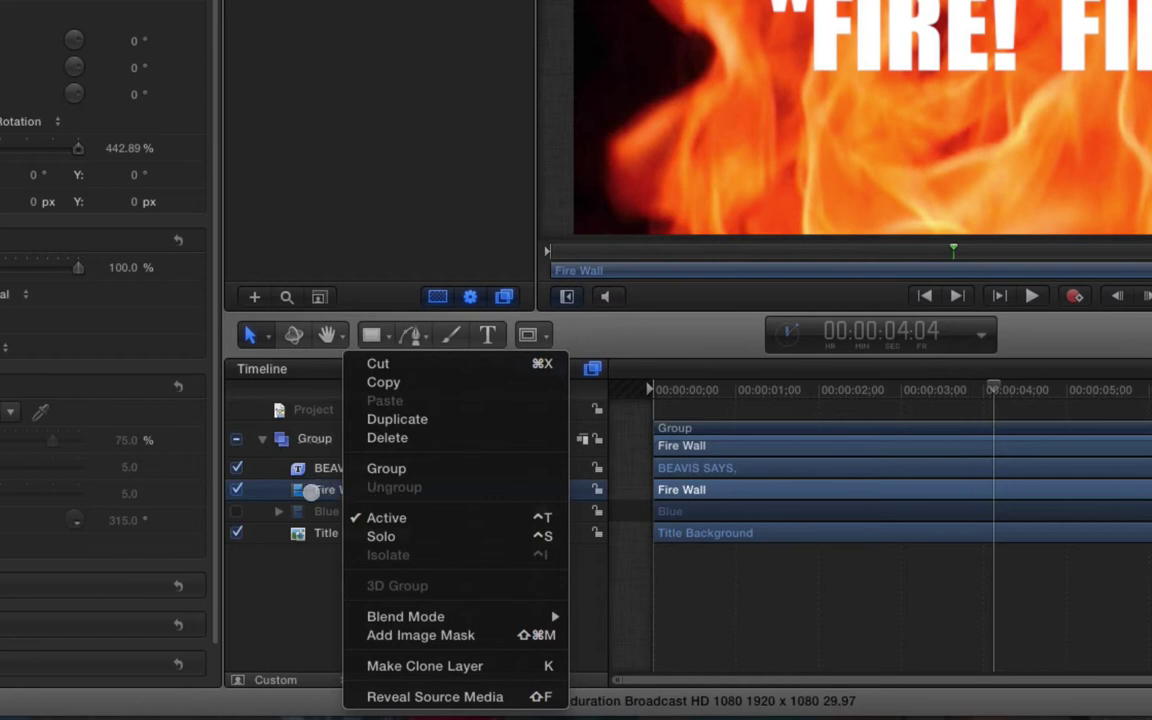
mouse_move(418, 617)
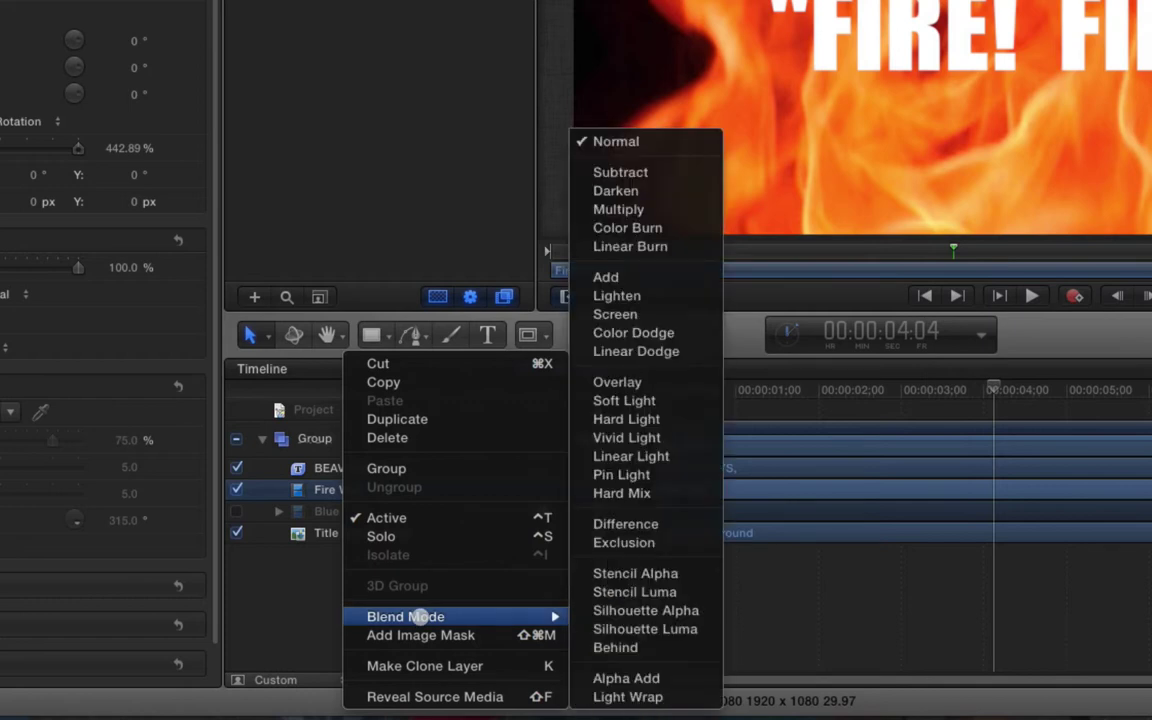
left_click(379, 636)
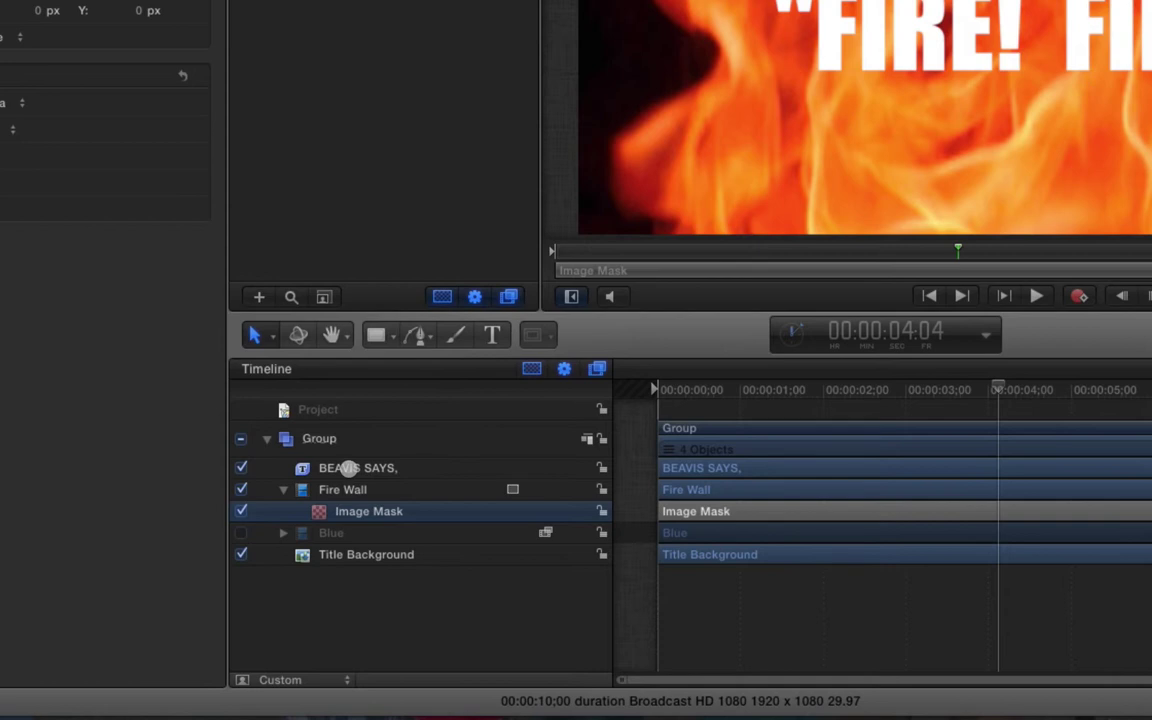
left_click_drag(347, 468, 171, 278)
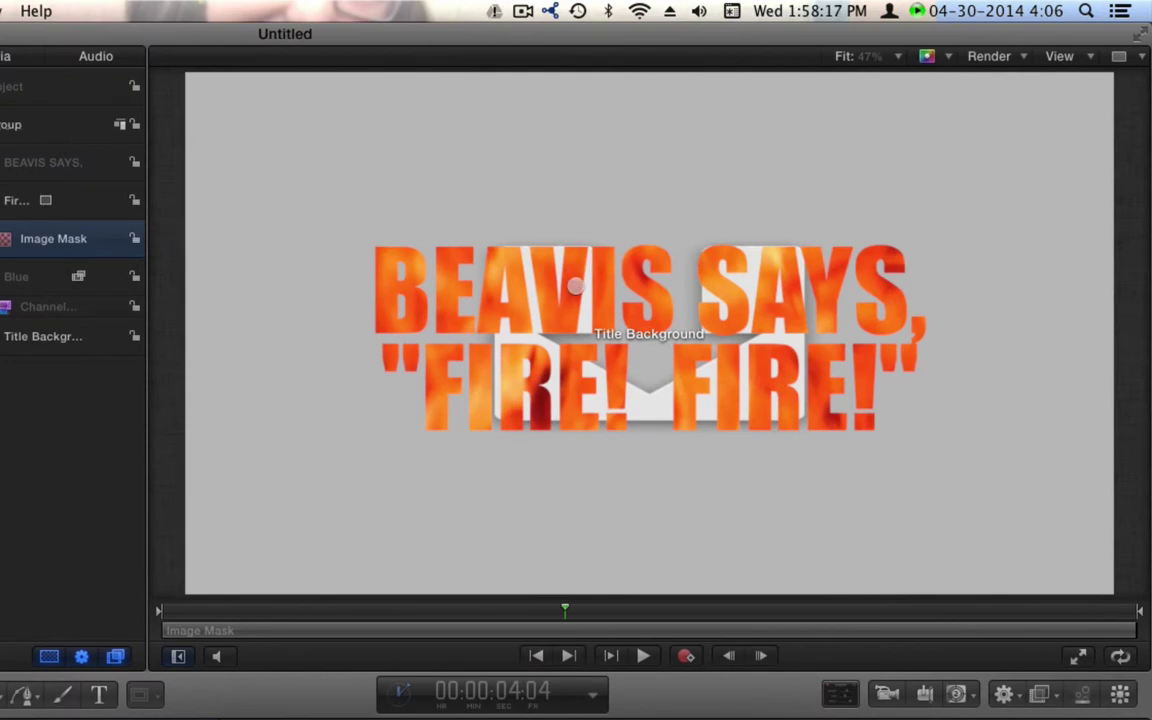
left_click(575, 278)
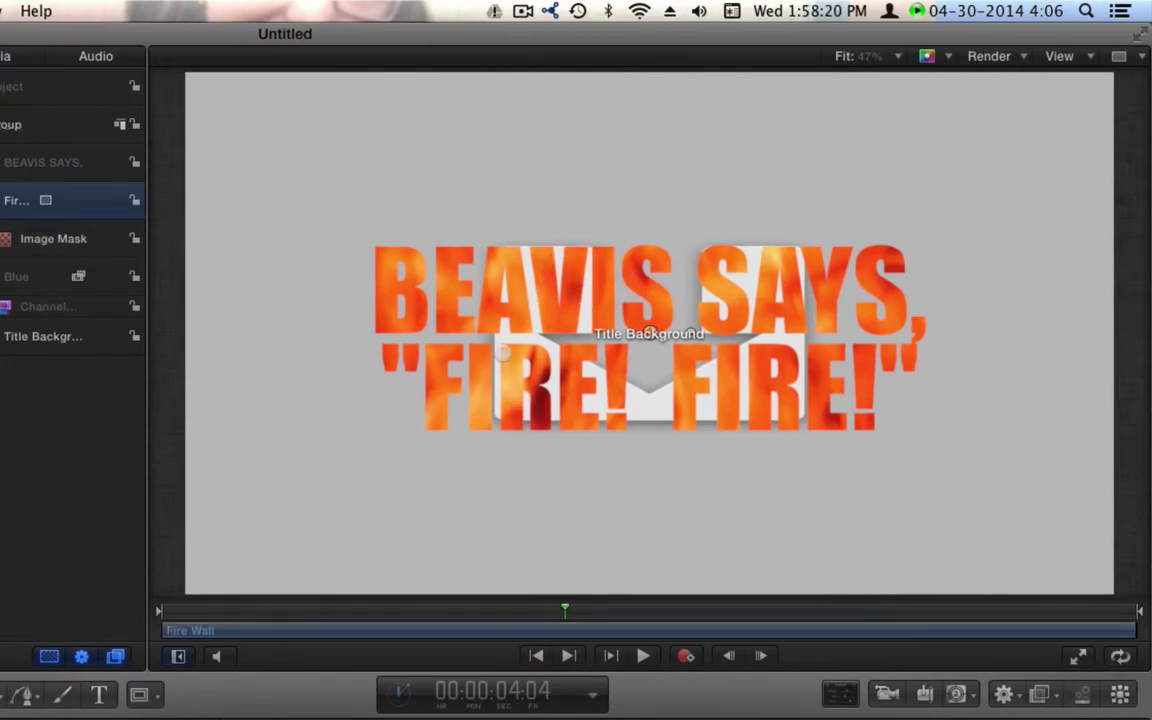
left_click(494, 294)
double_click(566, 303)
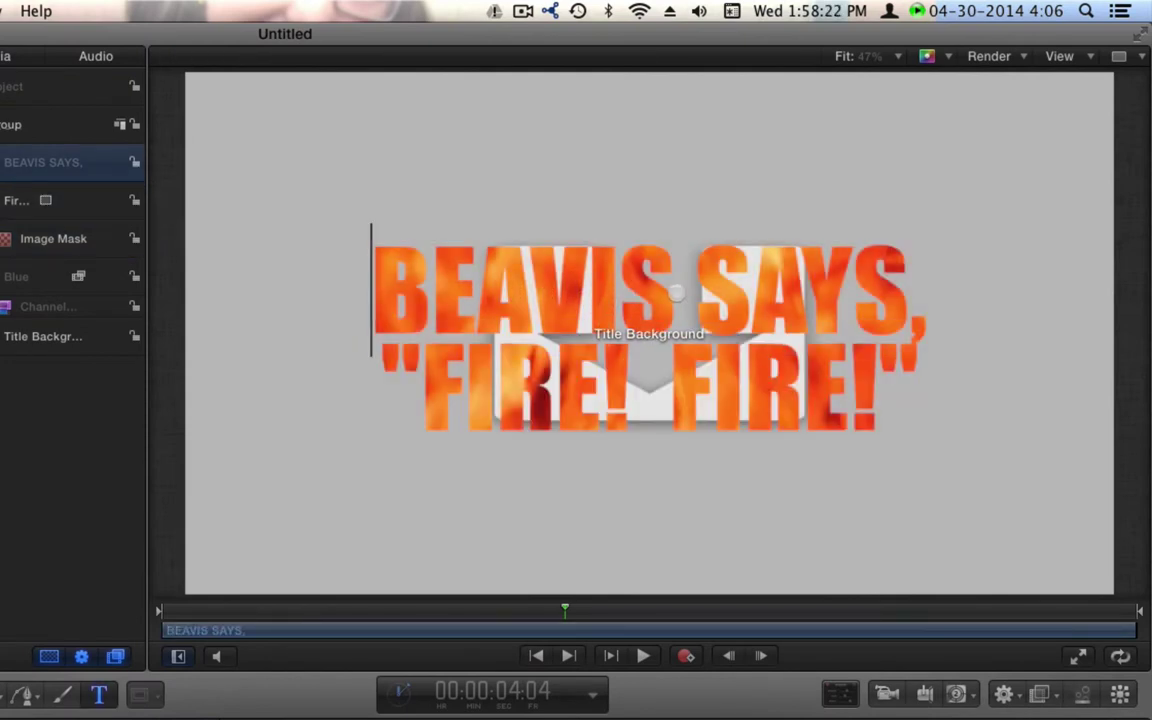
left_click(309, 249)
double_click(477, 276)
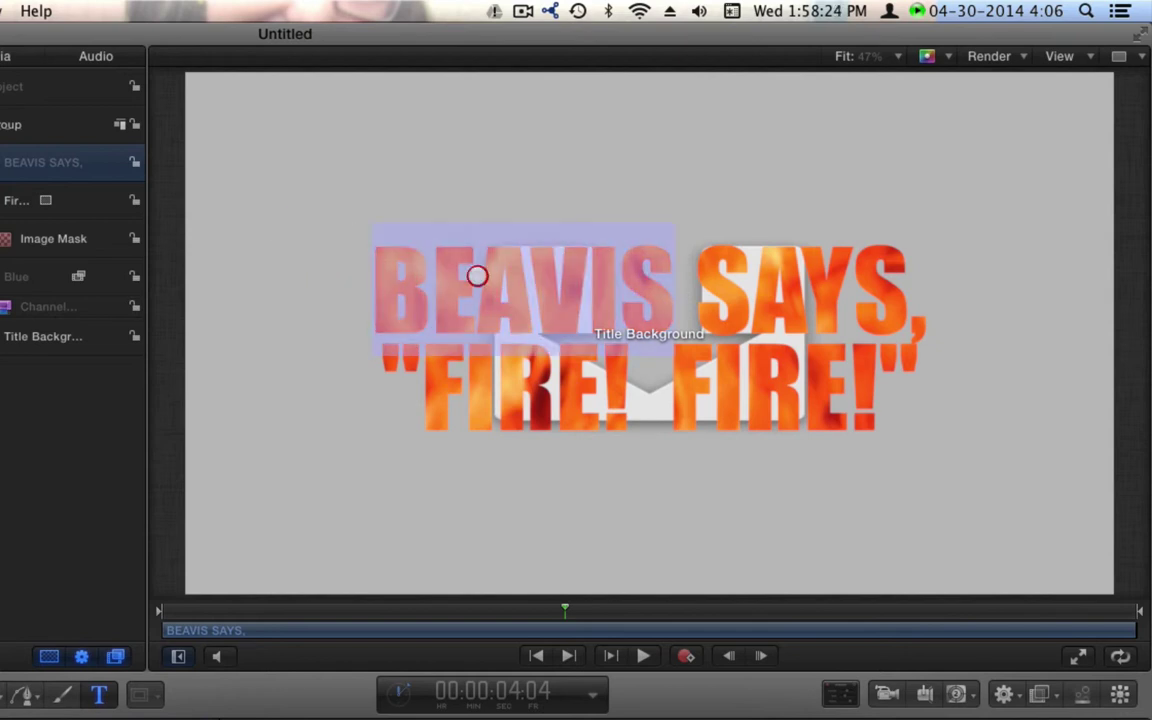
type("GEORGE")
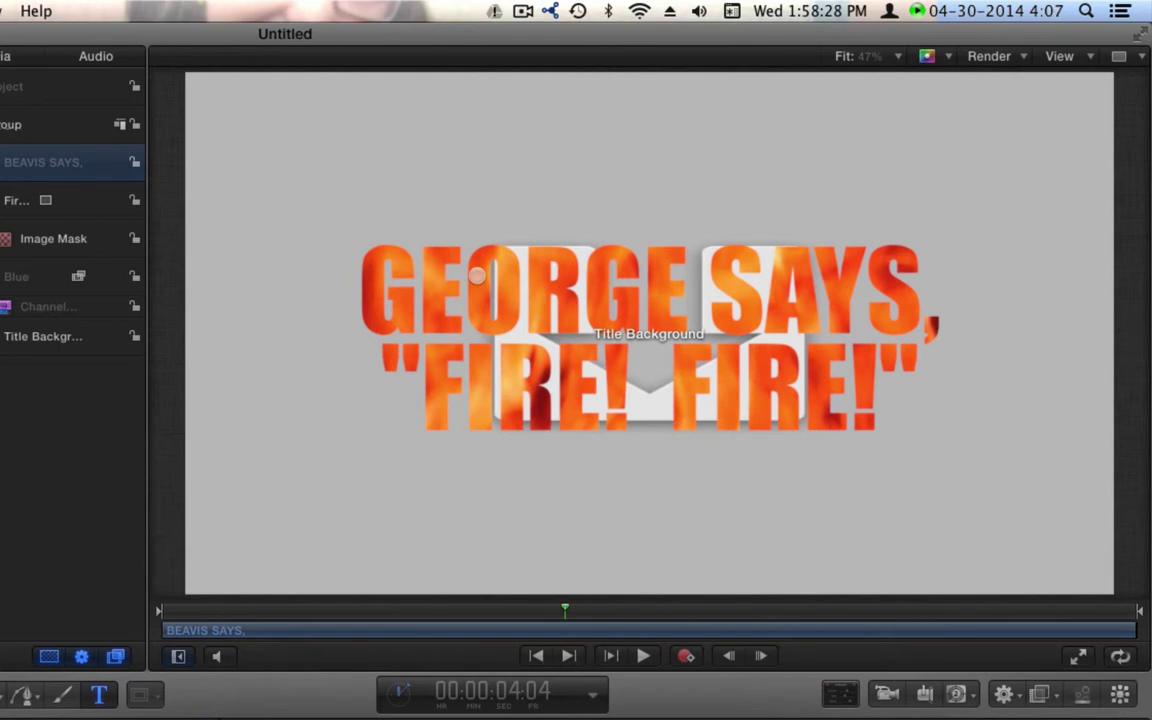
key("BackSpace")
key("BackSpace")
key("BackSpace")
key("BackSpace")
key("BackSpace")
key("BackSpace")
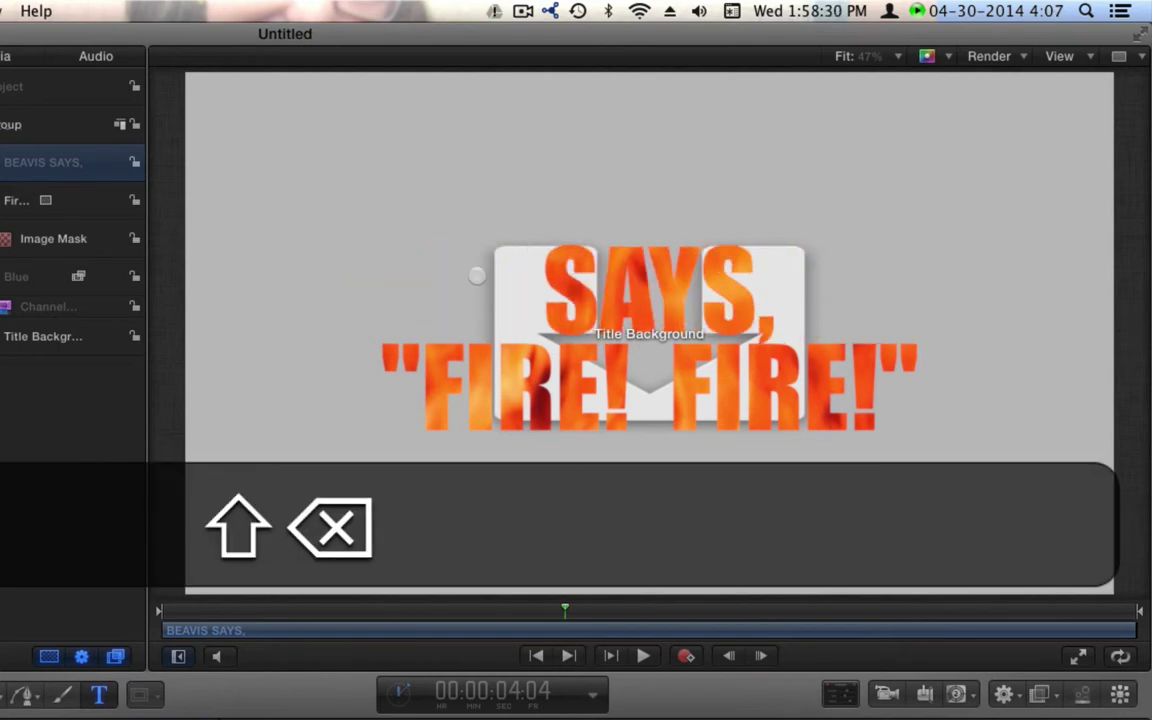
type("BEAVIS")
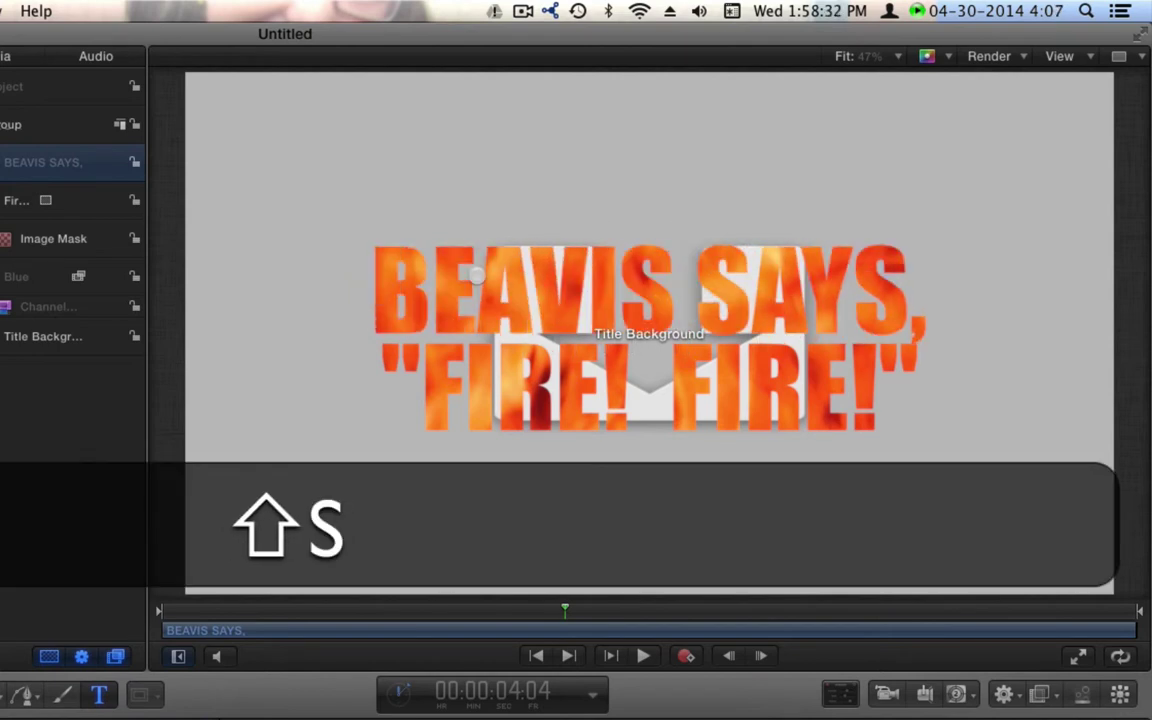
key("space")
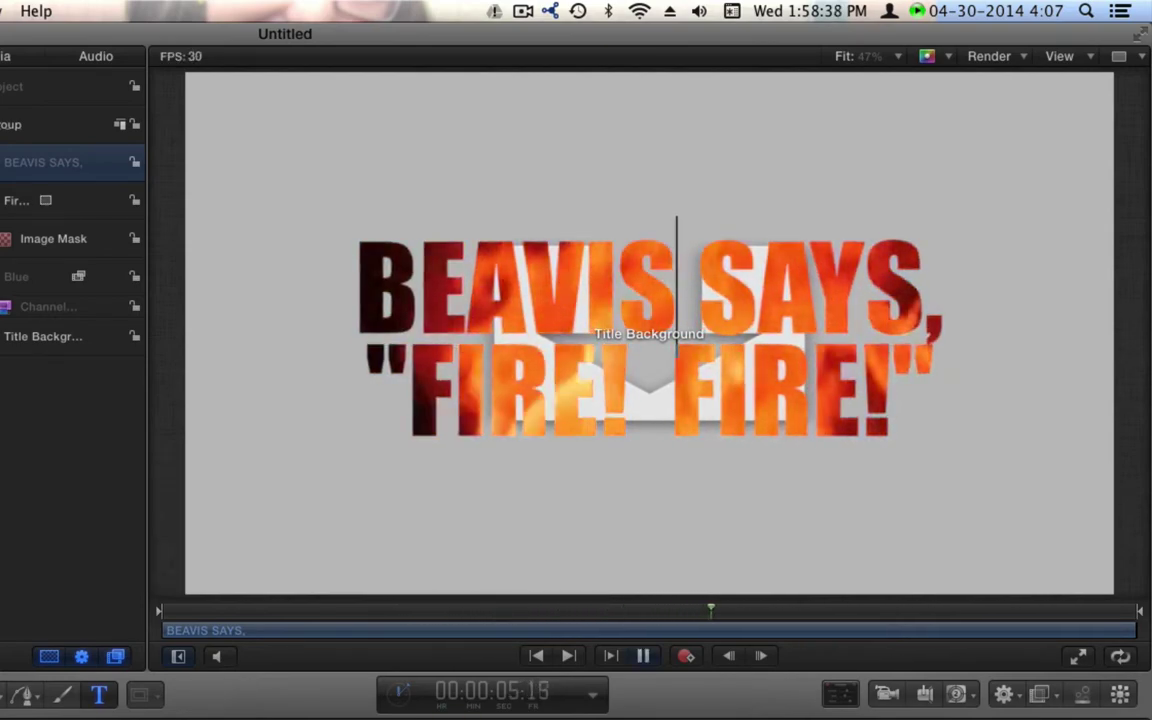
key("space")
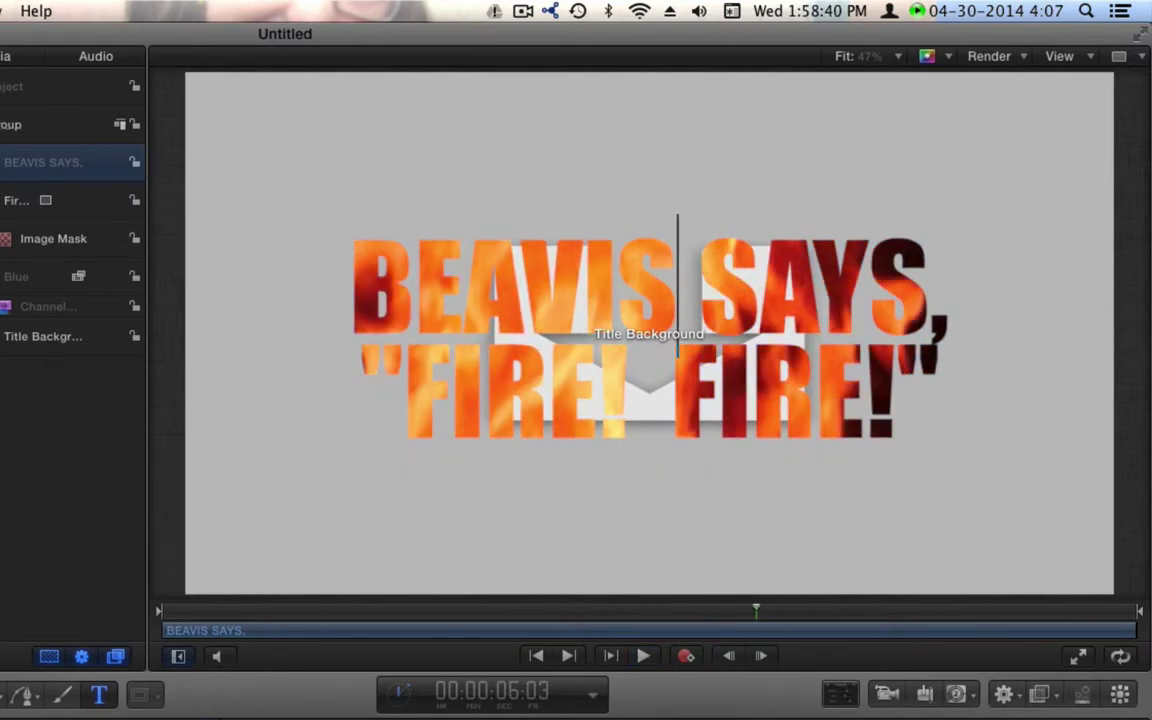
key("Home")
key("space")
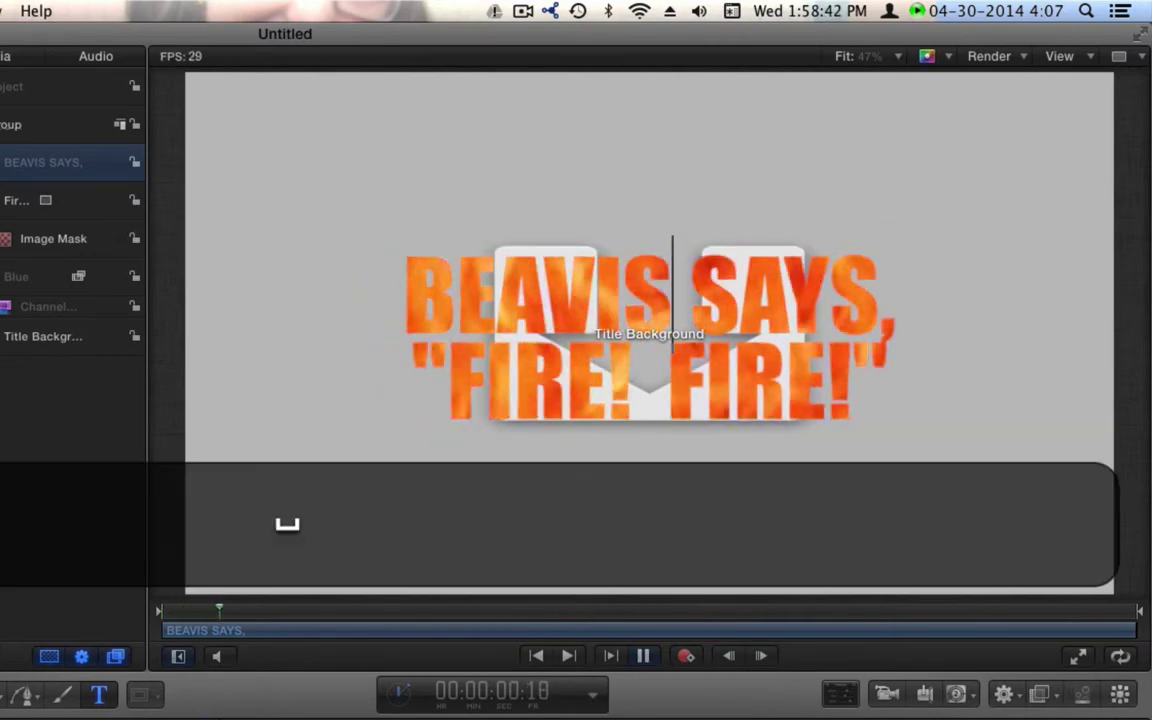
key("space")
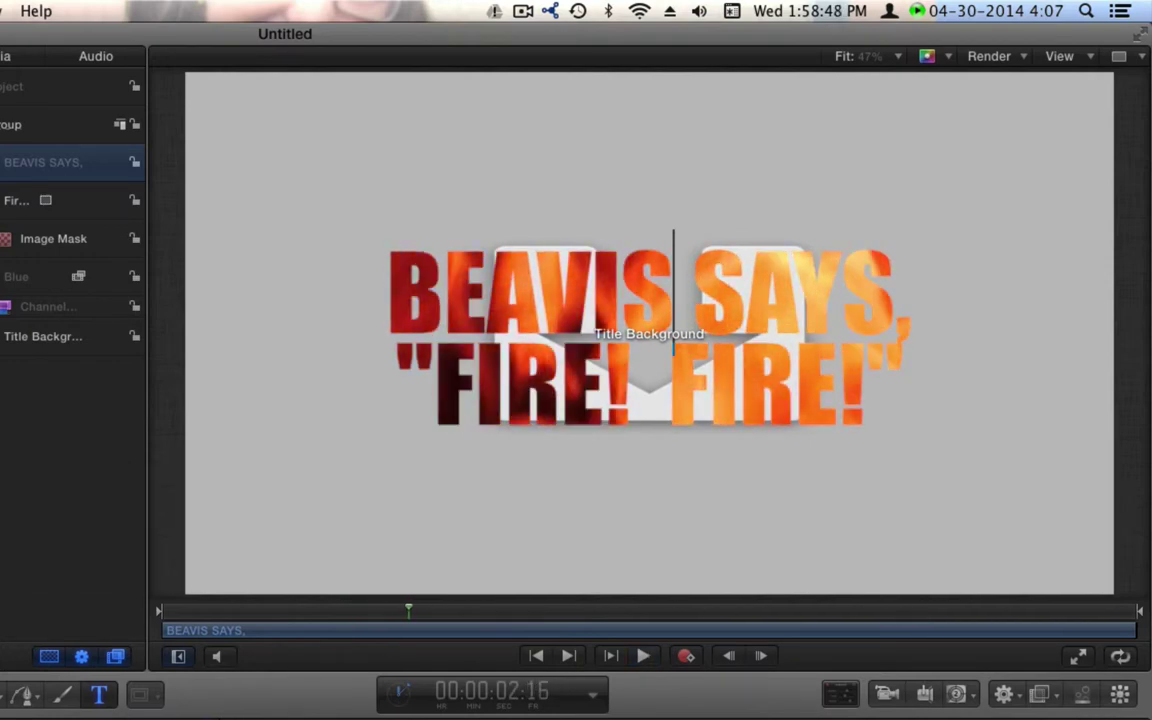
Re-enable the Blue flame layer with Ctrl-T and preview the project
key("ctrl+t")
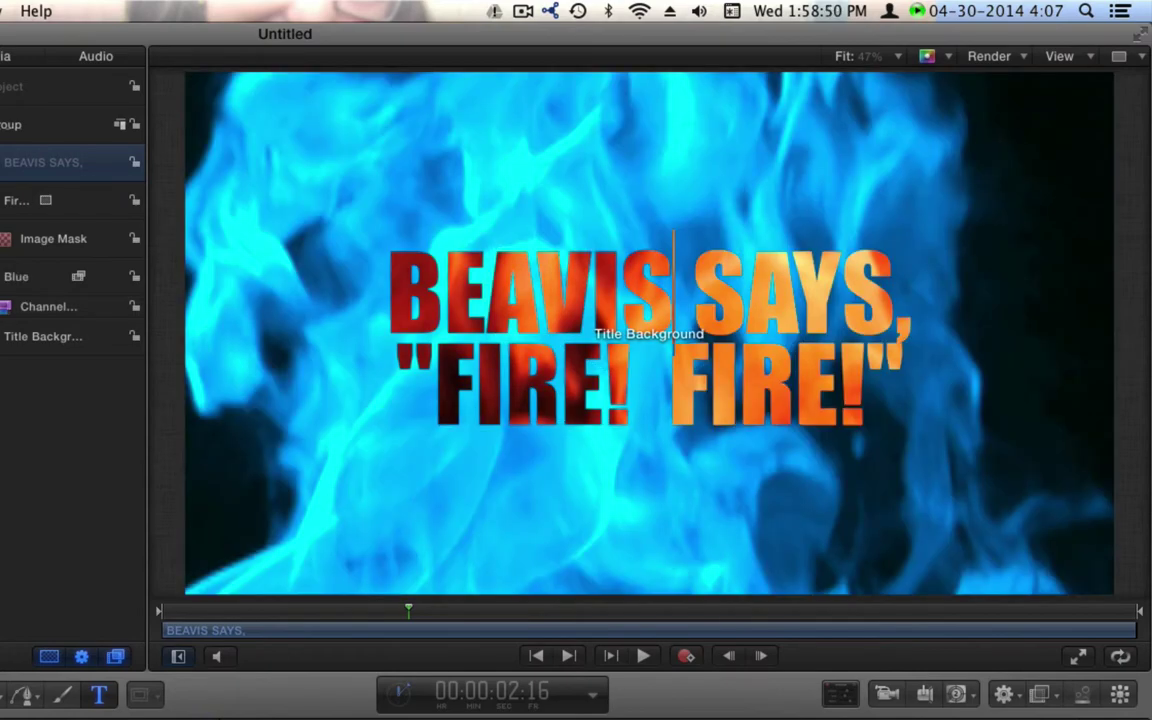
key("space")
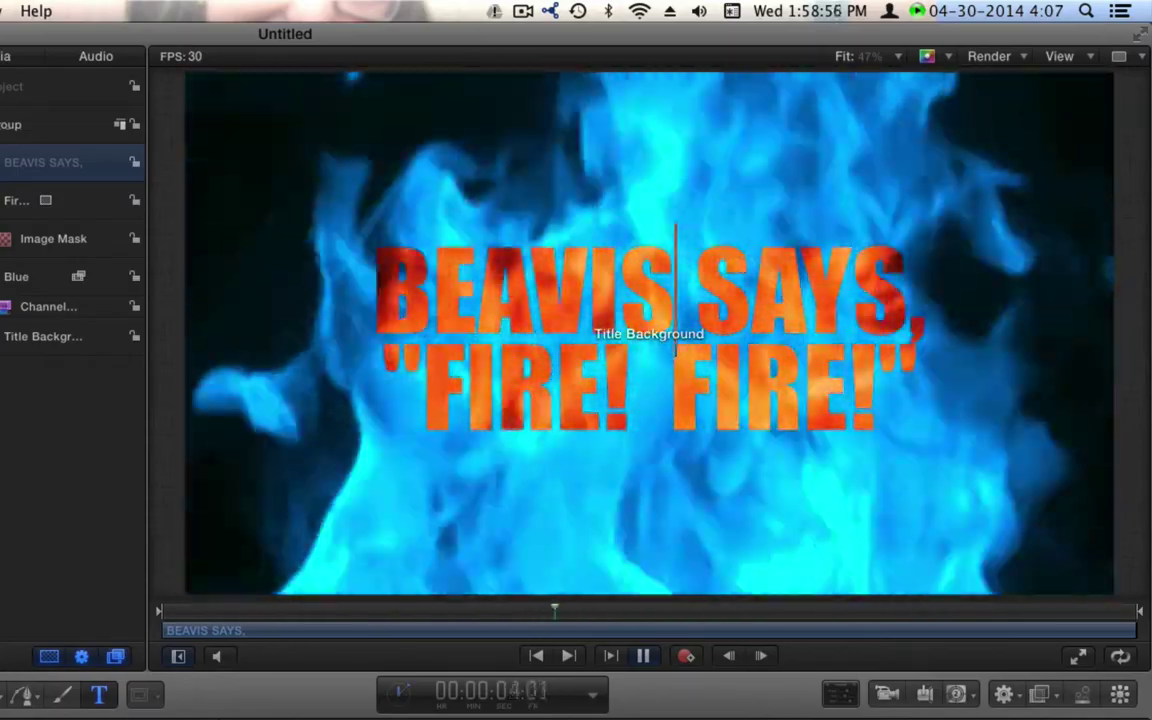
key("space")
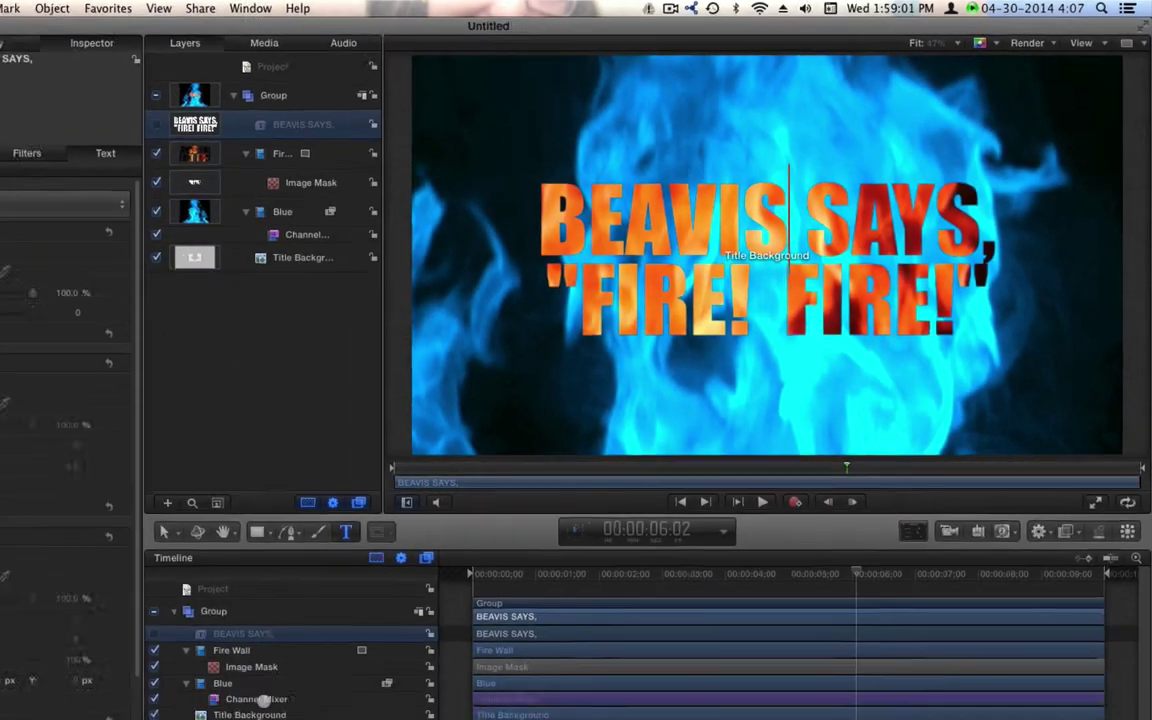
Adjust the Channel Mixer's Red-Red, Green-Blue and Blue-Red sliders to turn the flames orange, then replay
left_click(372, 608)
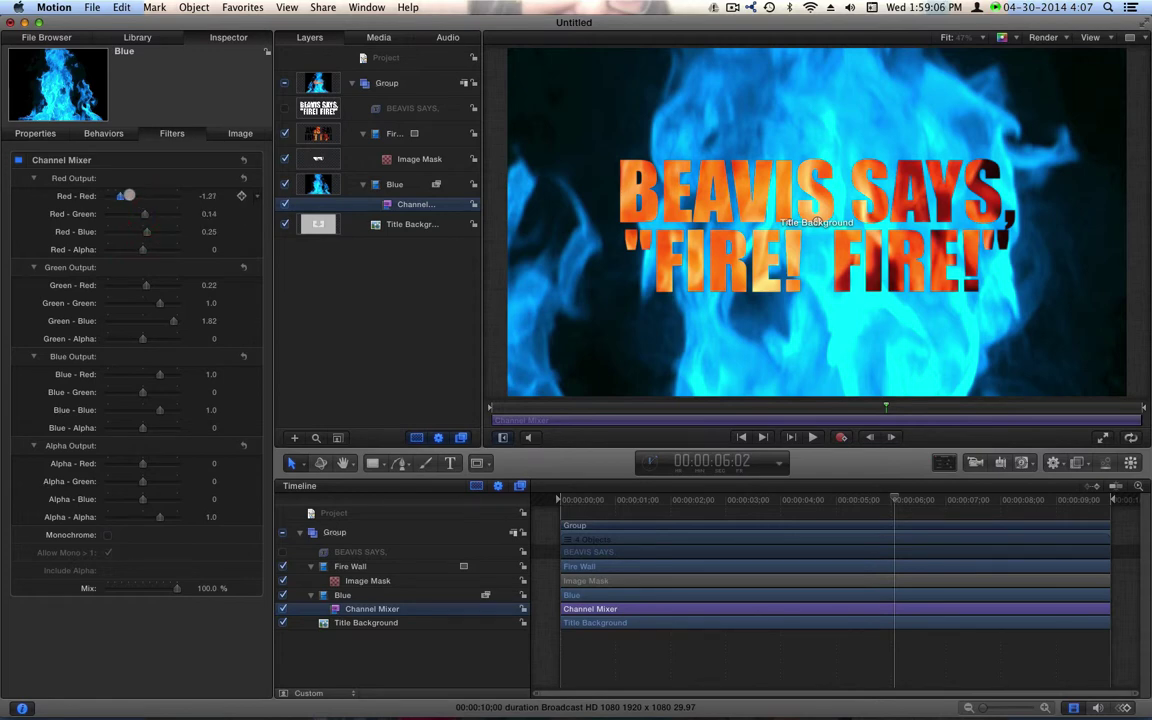
left_click_drag(119, 196, 167, 197)
mouse_move(167, 319)
left_mouse_down()
mouse_move(128, 307)
mouse_move(150, 303)
left_mouse_up()
left_click_drag(151, 374, 148, 375)
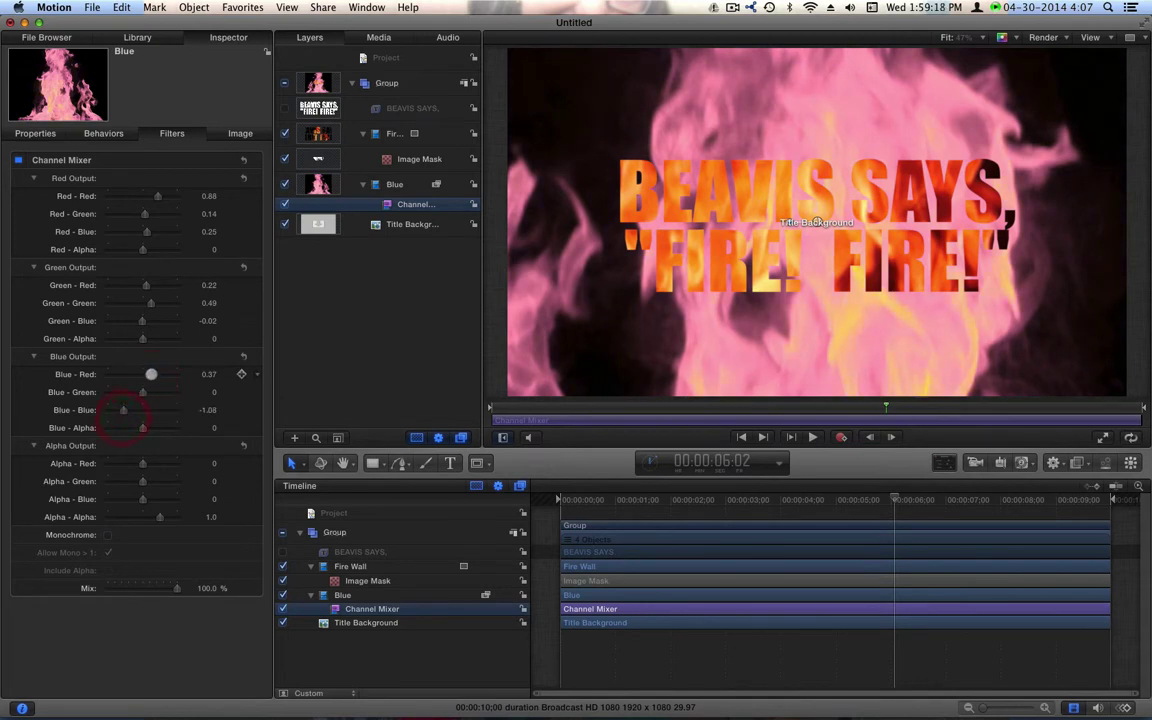
left_click_drag(148, 374, 134, 375)
key("Home")
key("space")
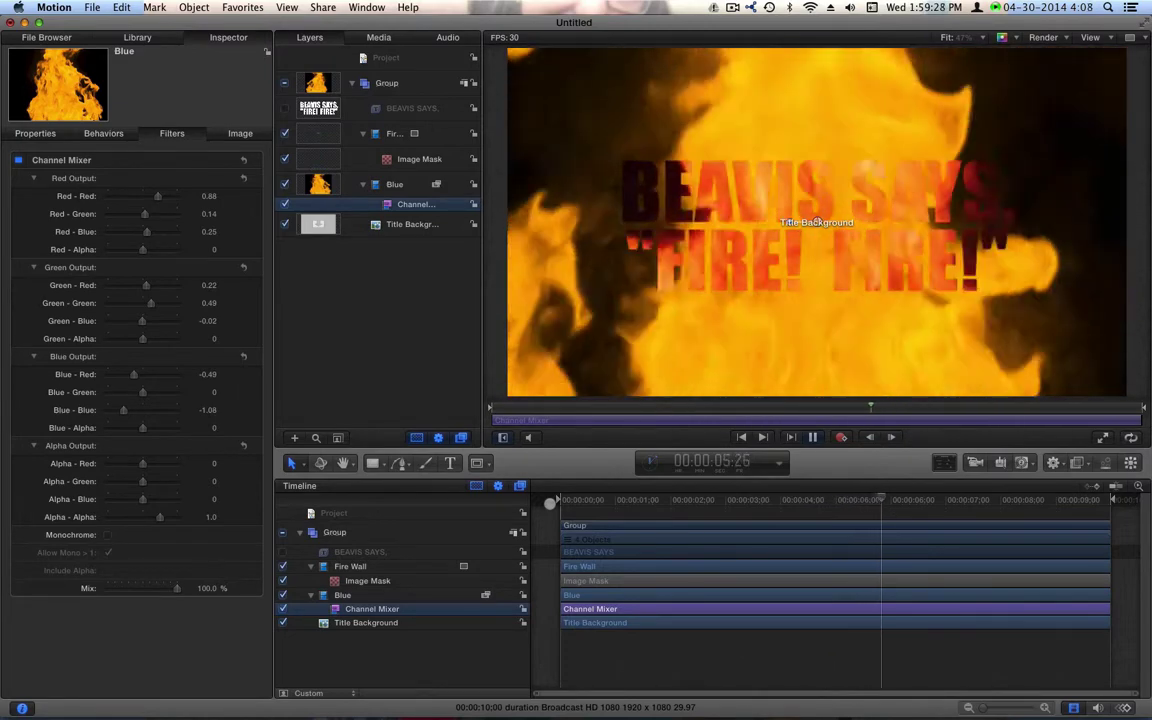
key("space")
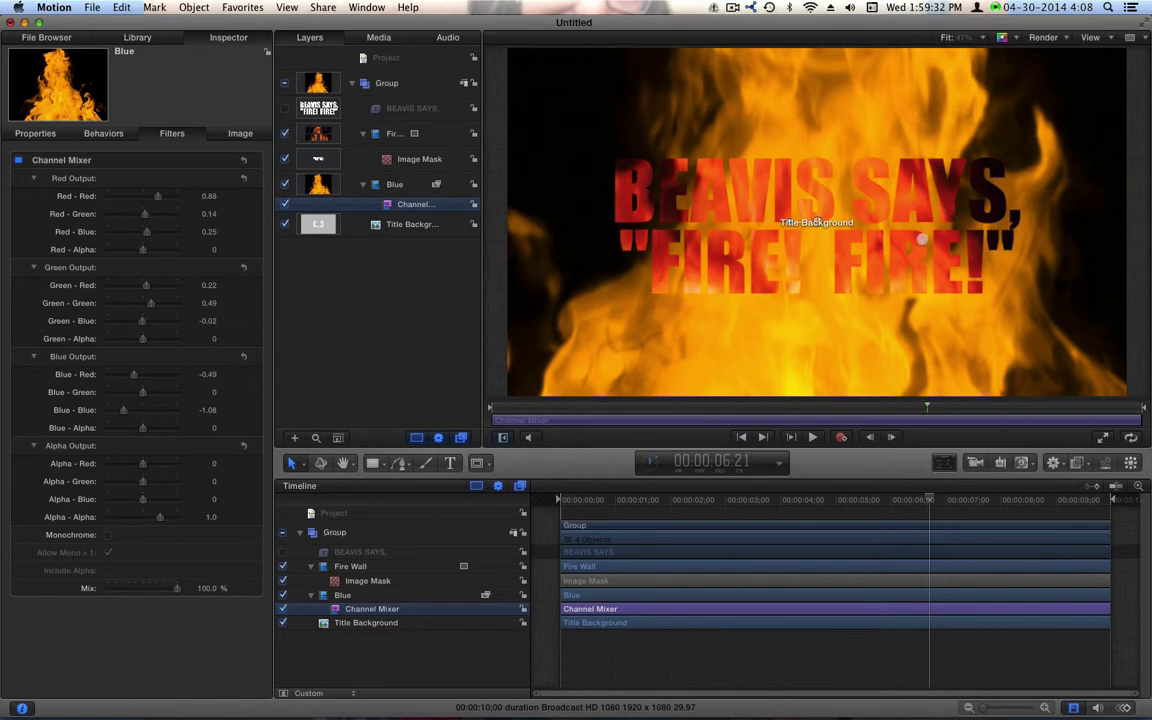
Duplicate BEAVIS SAYS, show the copy, and switch its style from Face to Outline
left_click(338, 553)
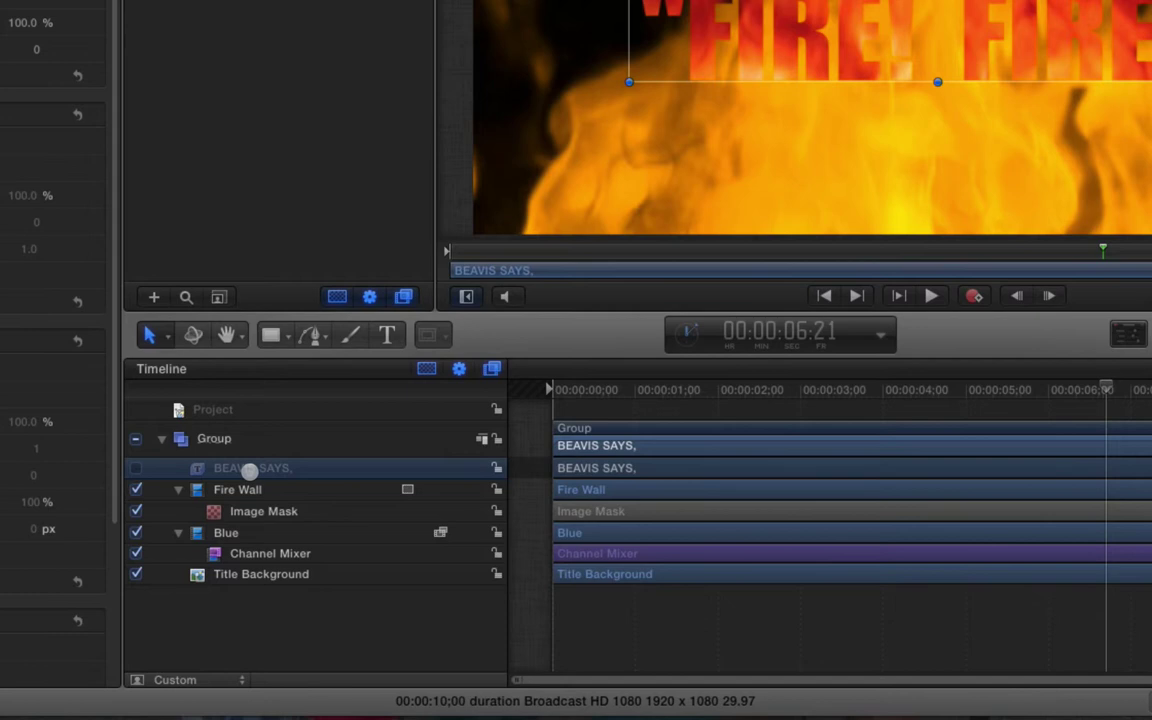
key("super+d")
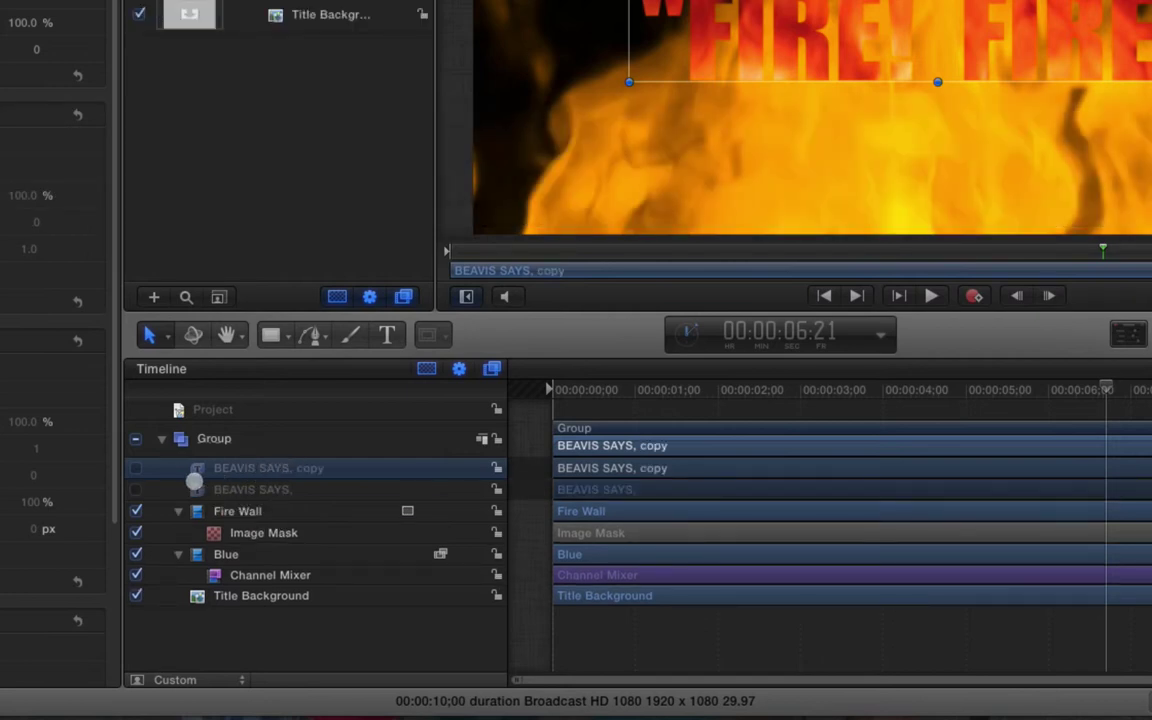
left_click(134, 468)
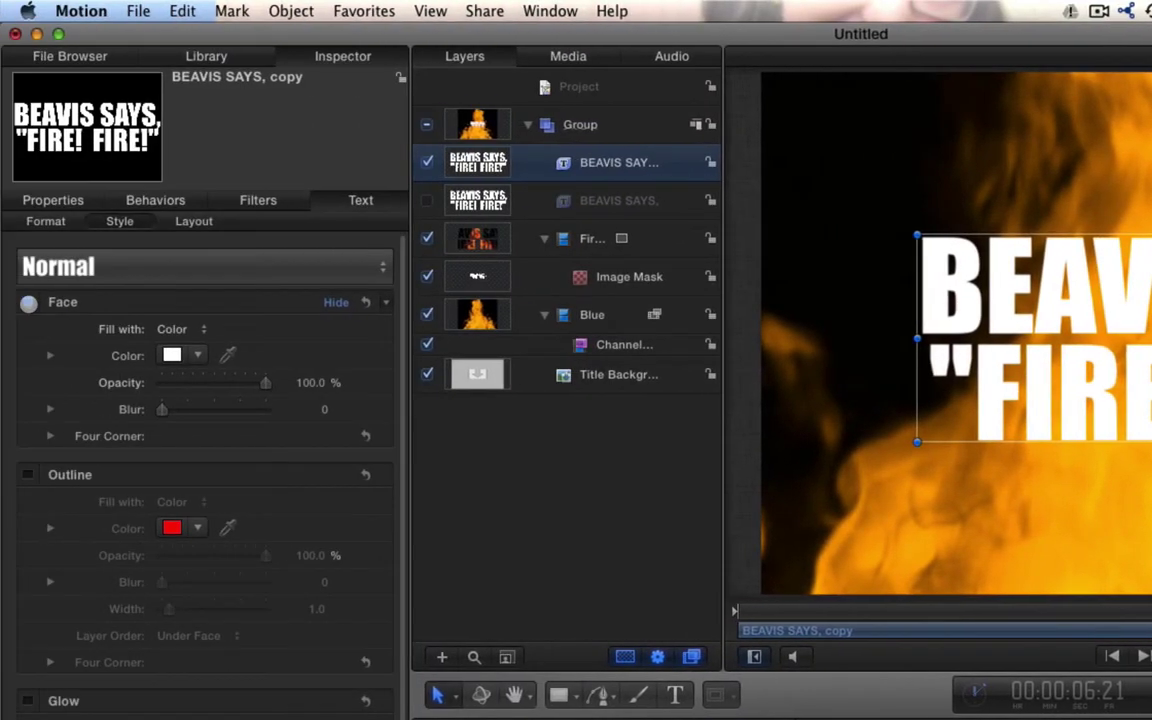
left_click(28, 301)
left_click(28, 475)
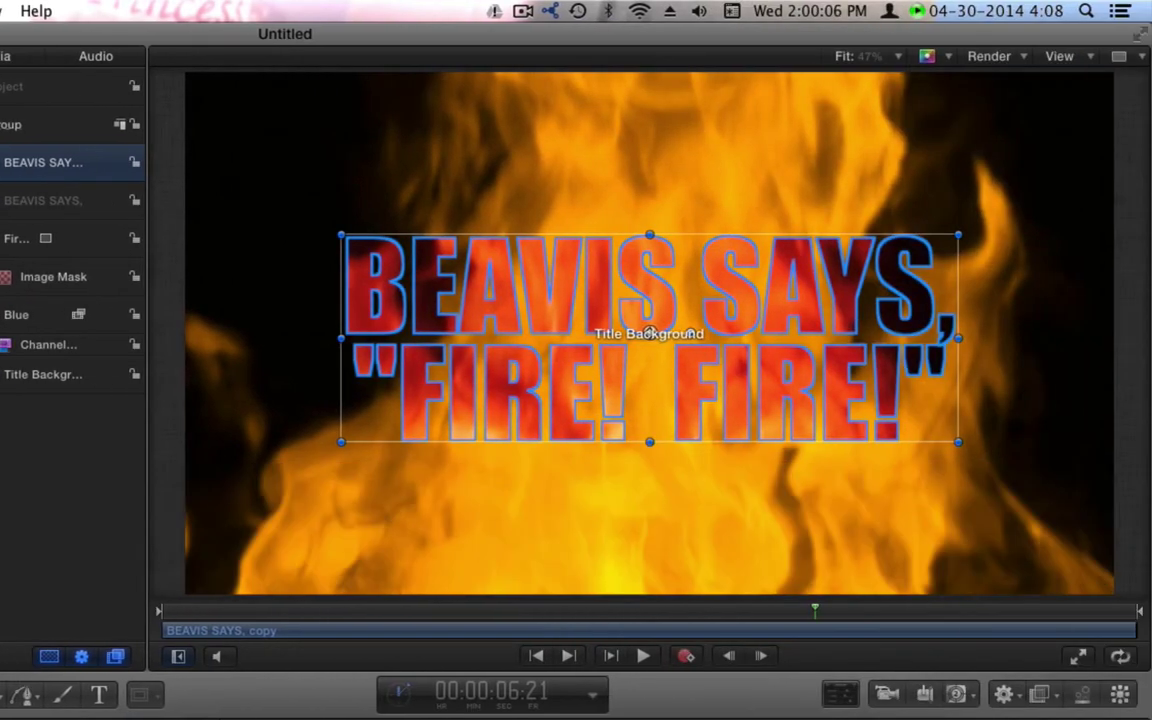
Preview the animation, try then remove a glow, and add a drop shadow to the title copy
key("space")
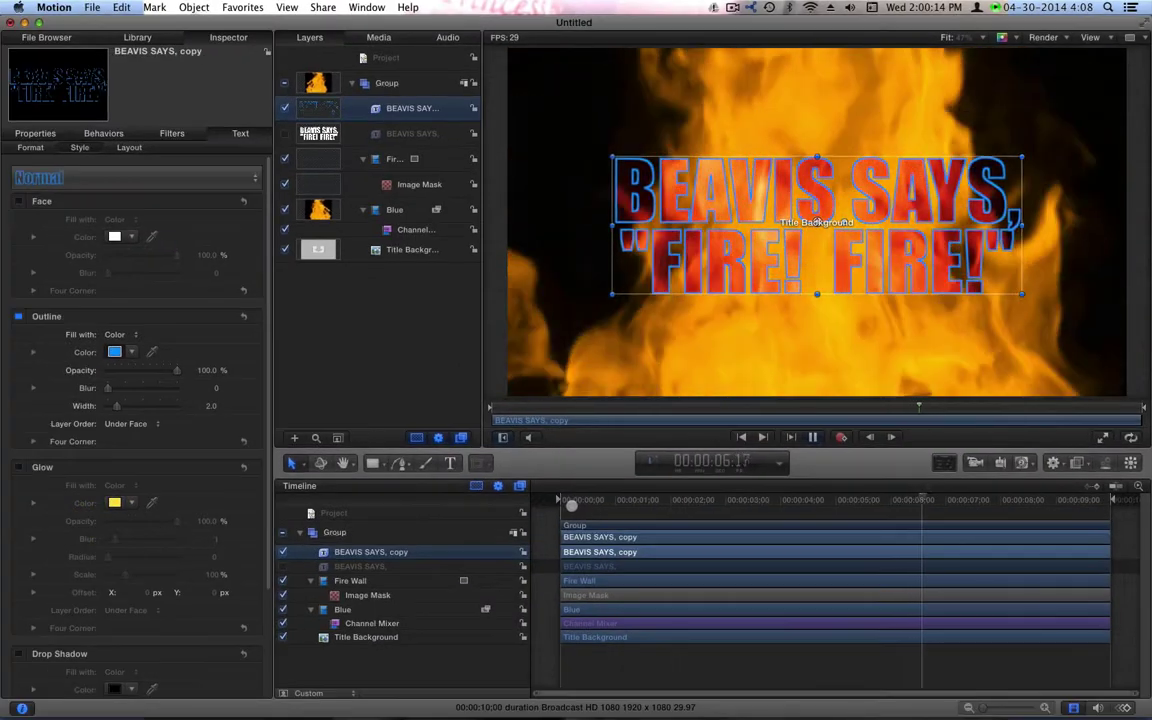
key("space")
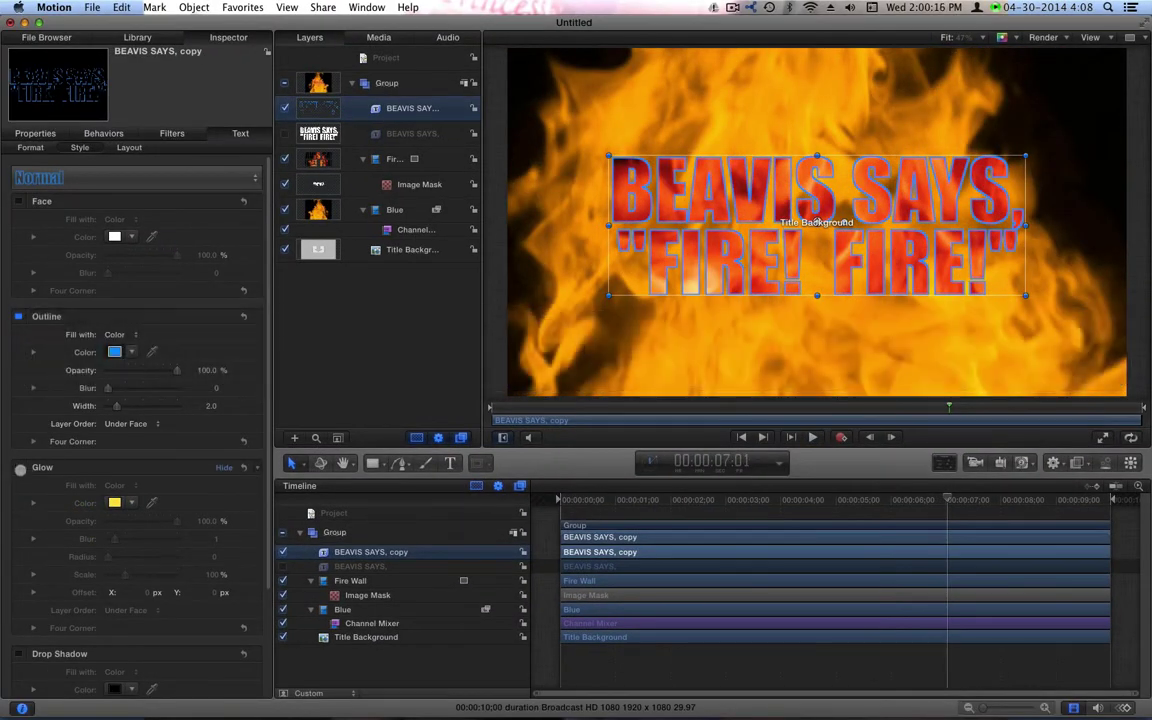
left_click(18, 467)
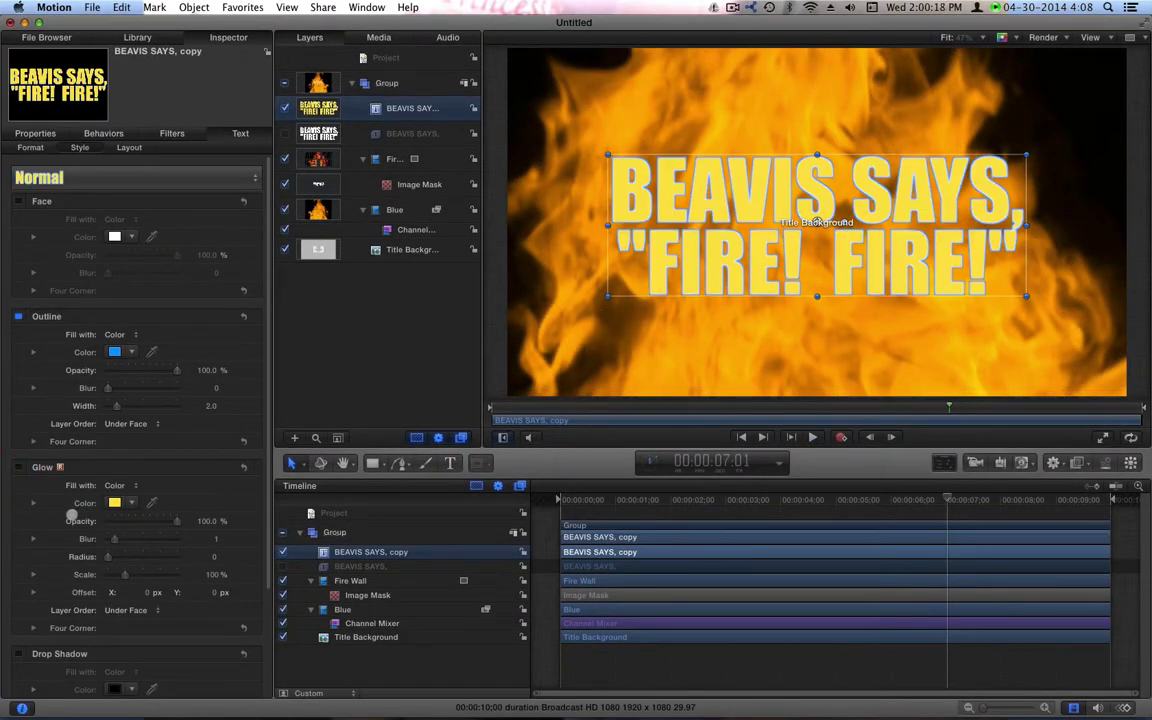
left_click(18, 467)
scroll(21, 651, "down", 3)
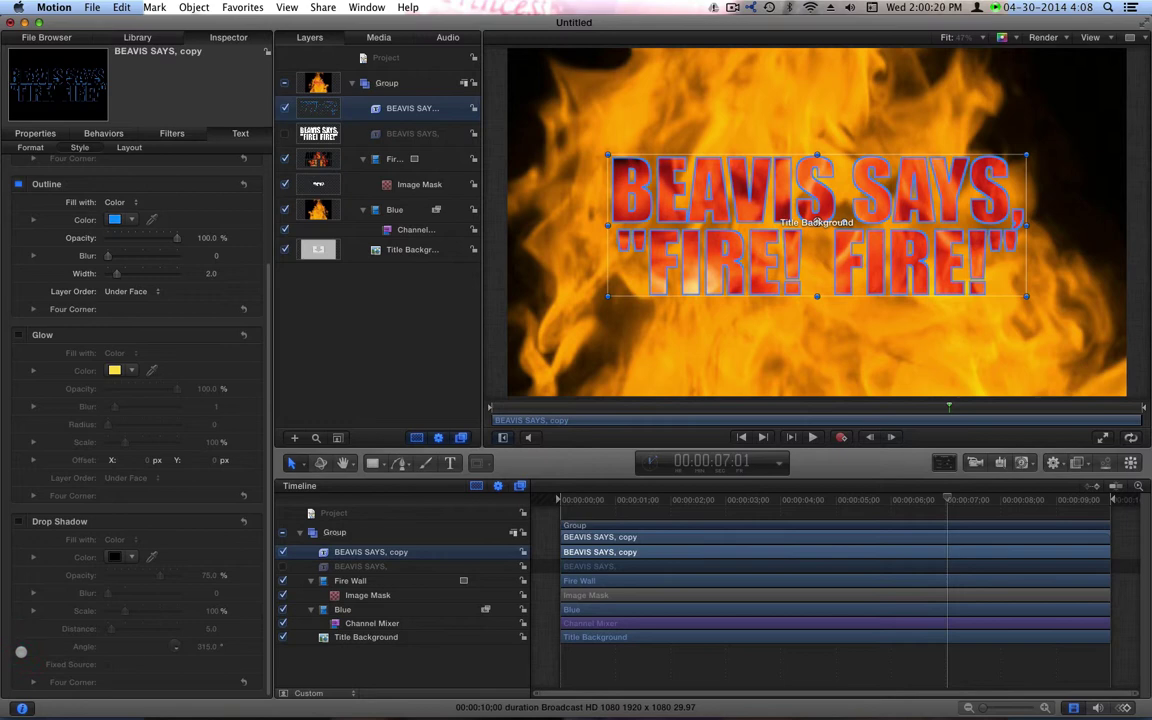
left_click(20, 518)
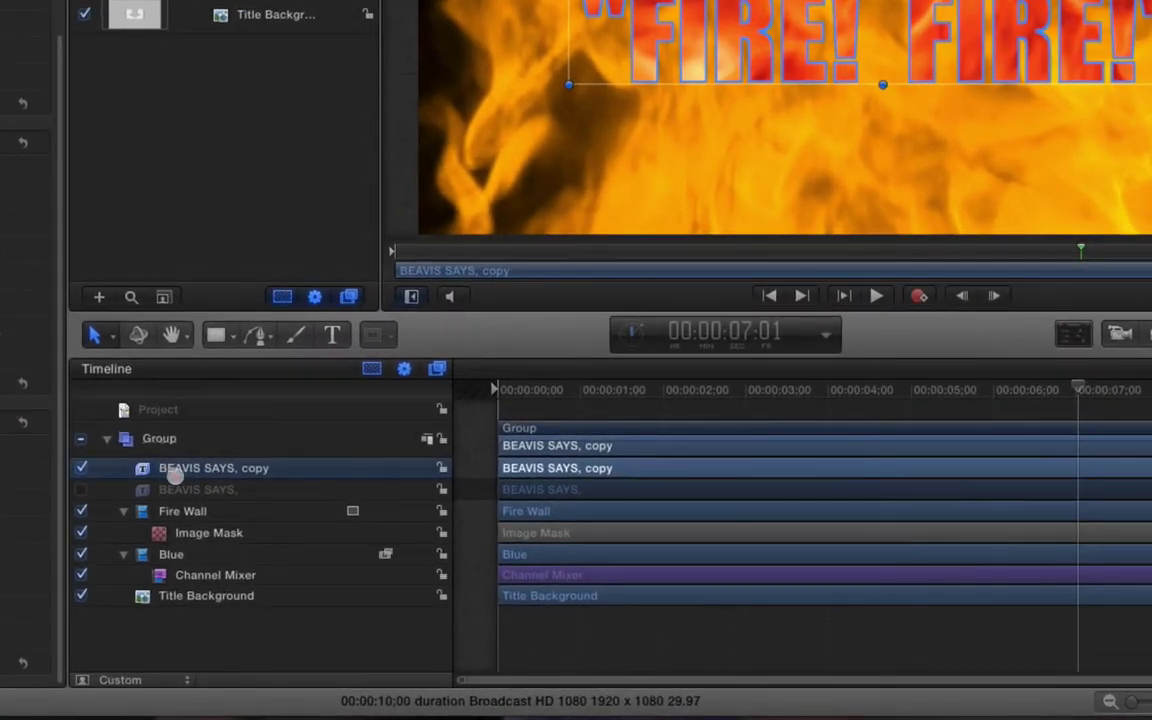
Move the title copy under Fire Wall, re-enable it, and set the mask source to BEAVIS SAYS,
left_click_drag(174, 478, 163, 540)
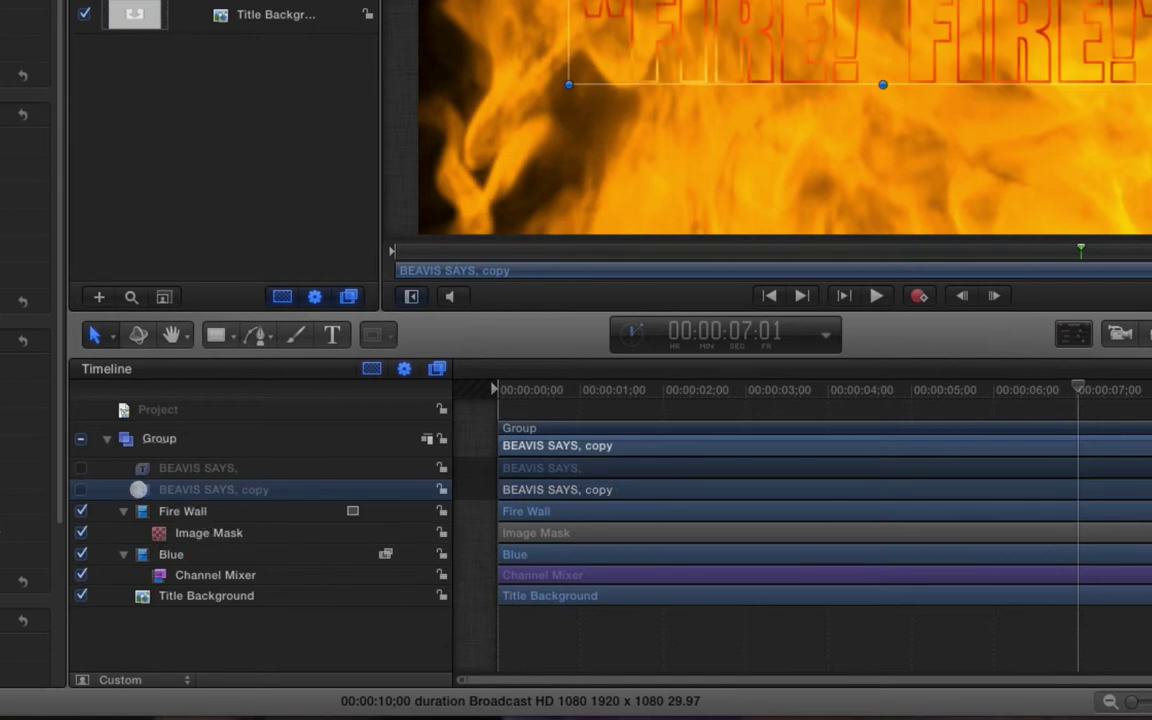
left_click_drag(137, 489, 119, 546)
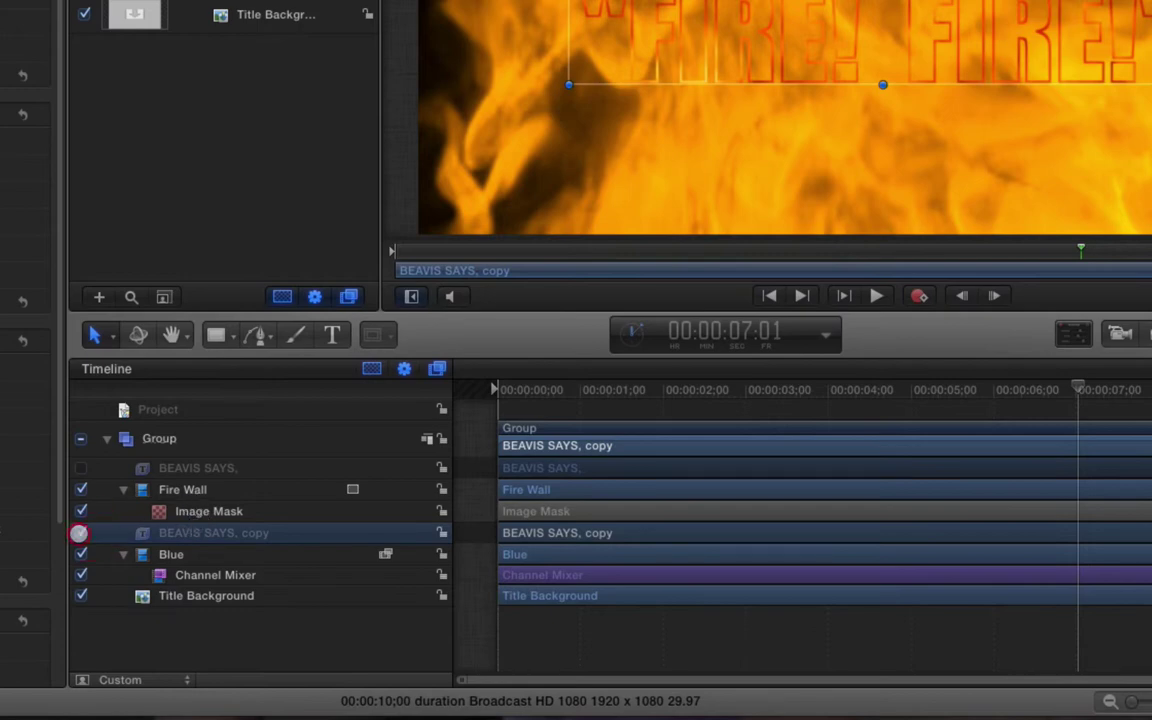
left_click(81, 533)
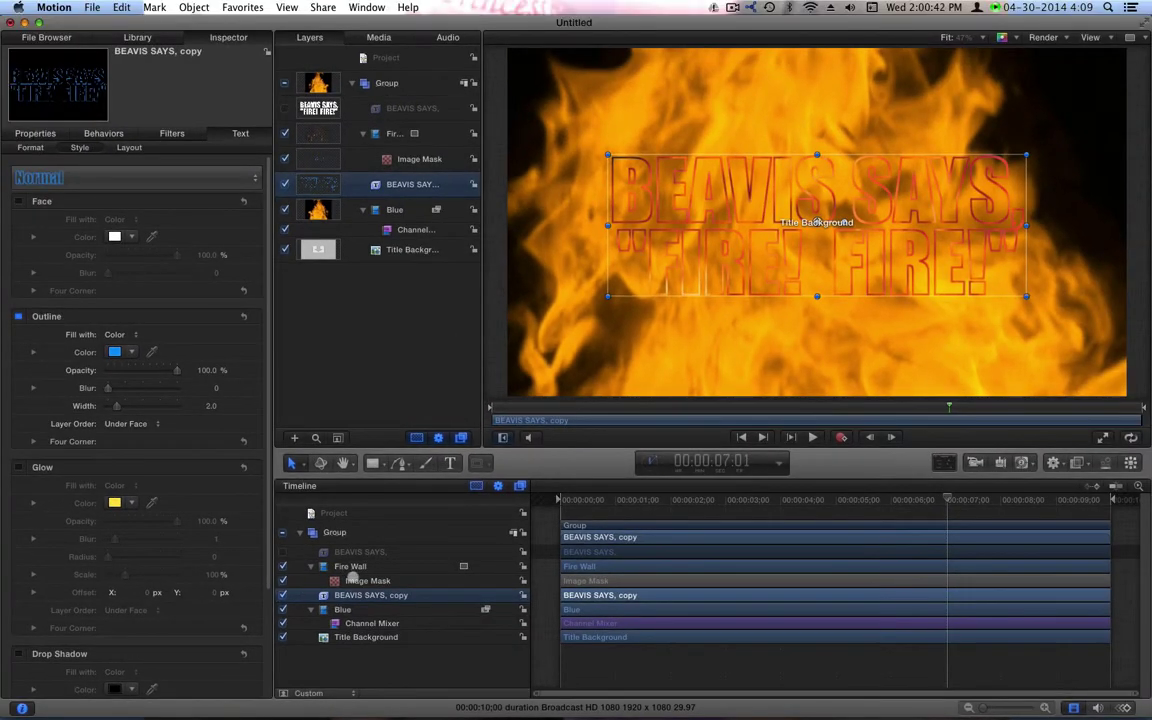
left_click(360, 580)
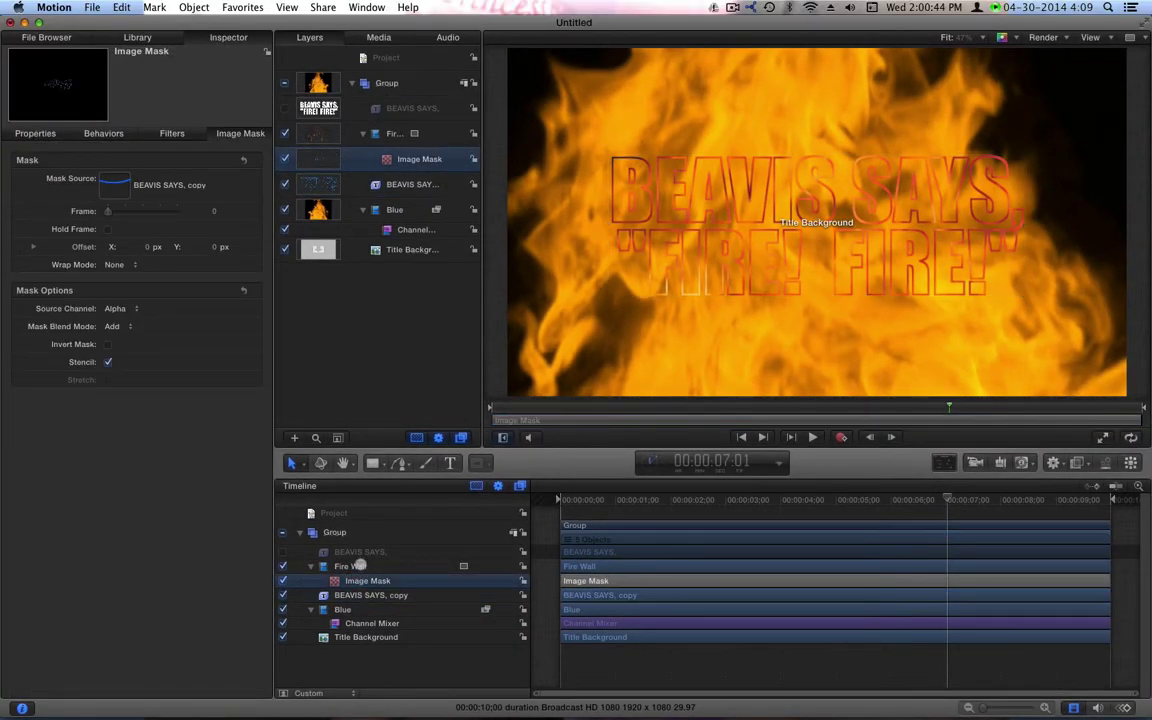
left_click_drag(318, 510, 113, 182)
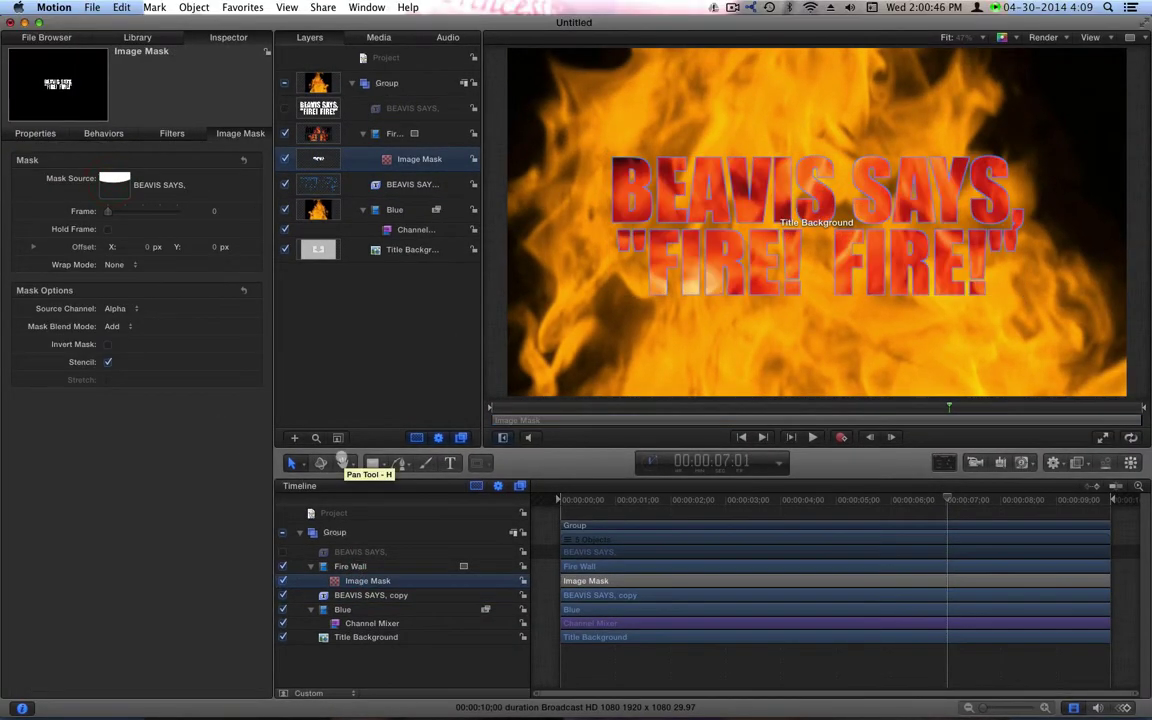
Turn on the title copy's Drop Shadow with Distance 13 and Blur 12
left_click(352, 594)
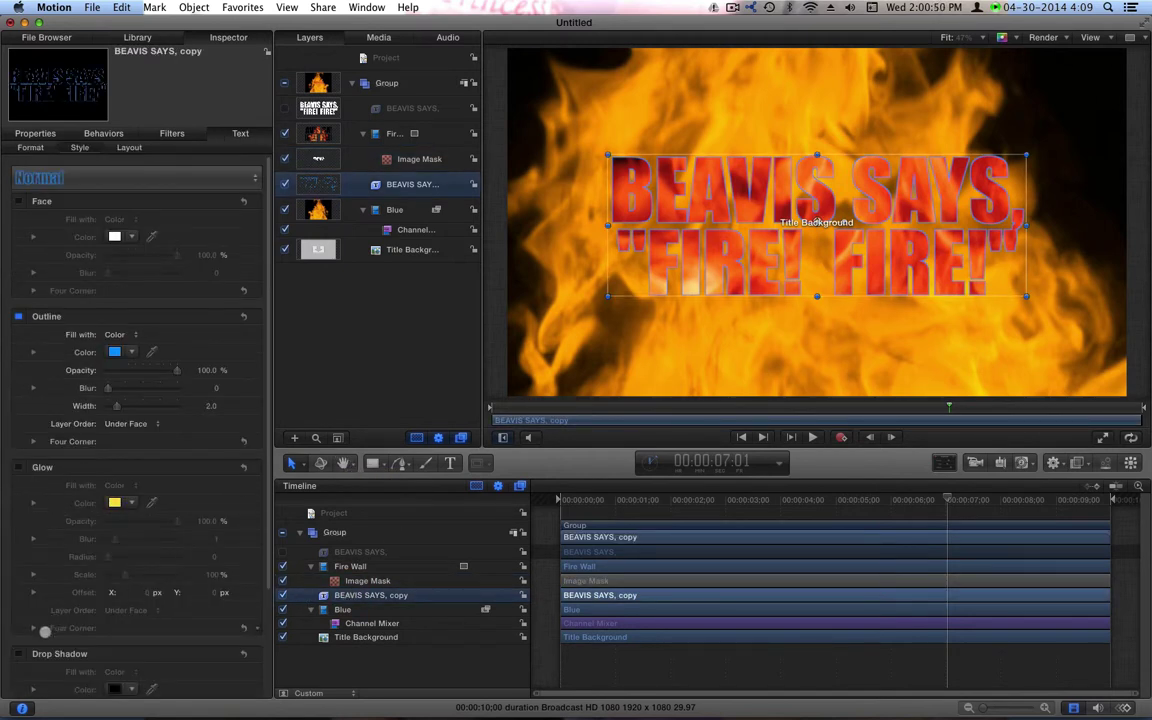
left_click(19, 653)
scroll(191, 648, "down", 5)
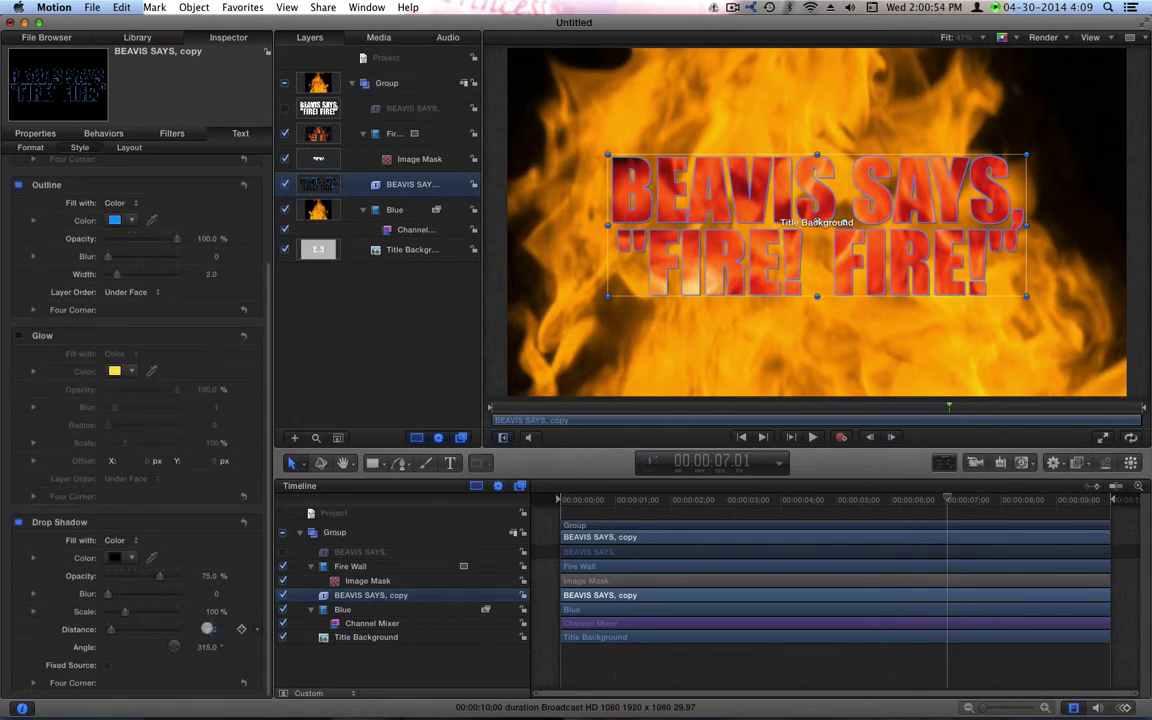
left_click_drag(209, 629, 212, 629)
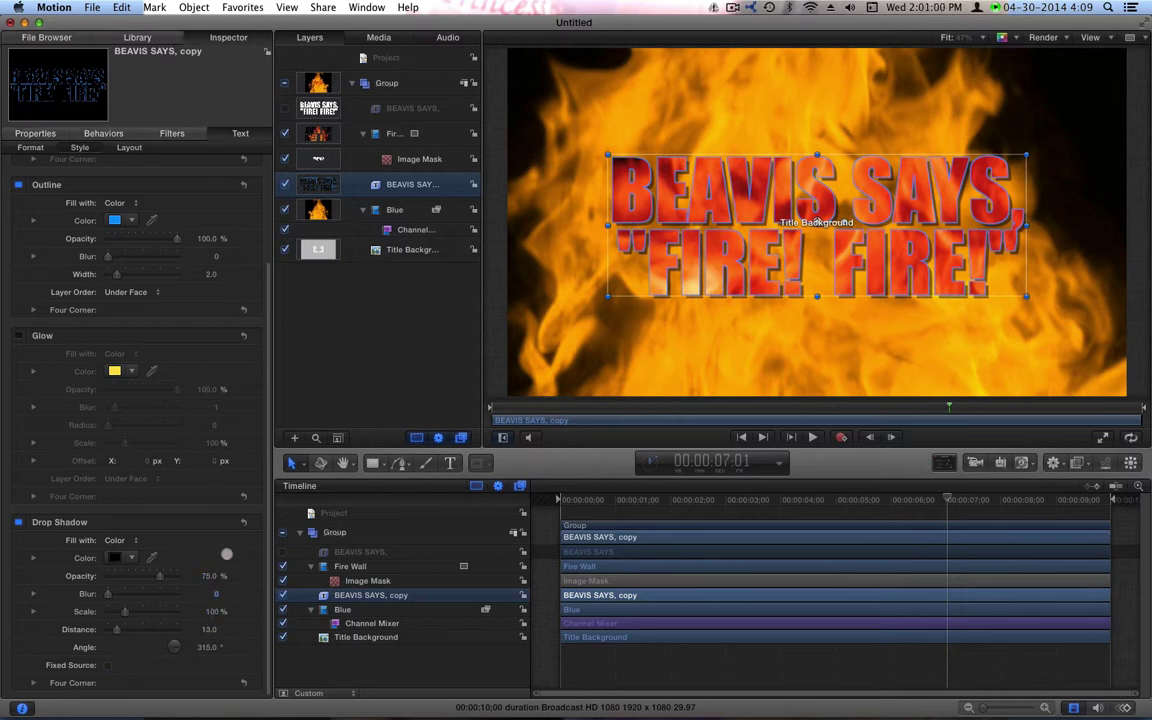
left_click(226, 554)
left_click_drag(216, 593, 250, 593)
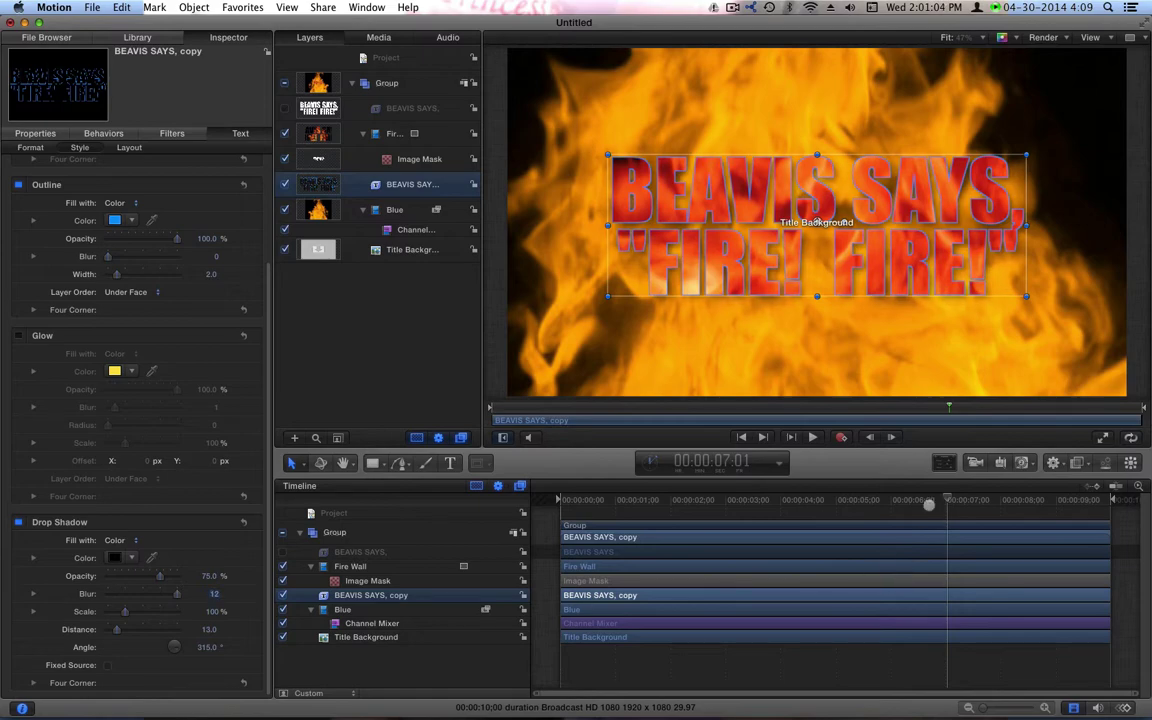
Replay the animation from the start to check the softened shadow
key("Home")
key("space")
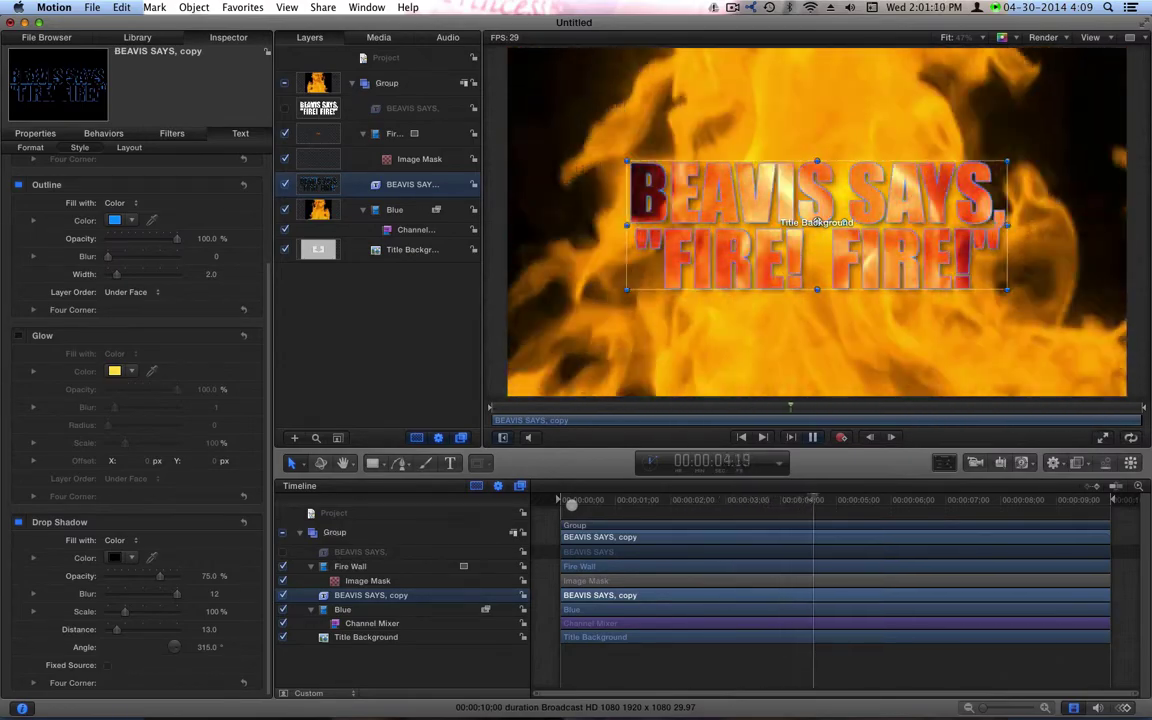
key("space")
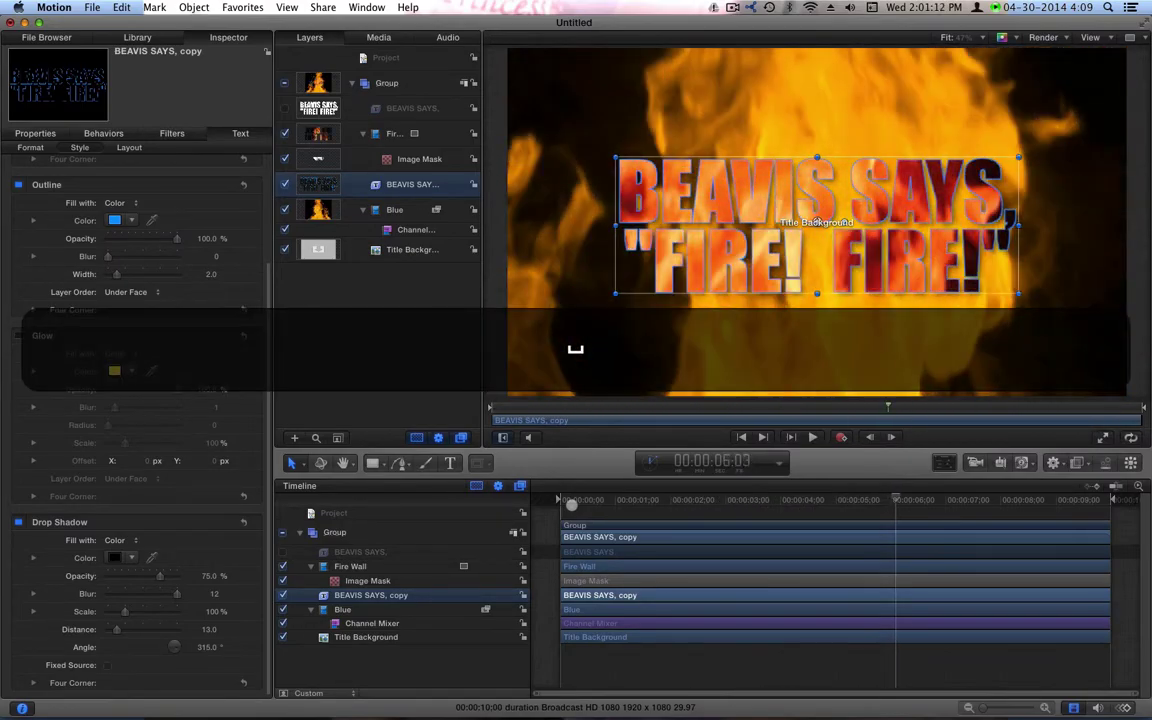
Edit the word BEAVIS in the outlined title copy's text on the canvas
left_click(357, 595)
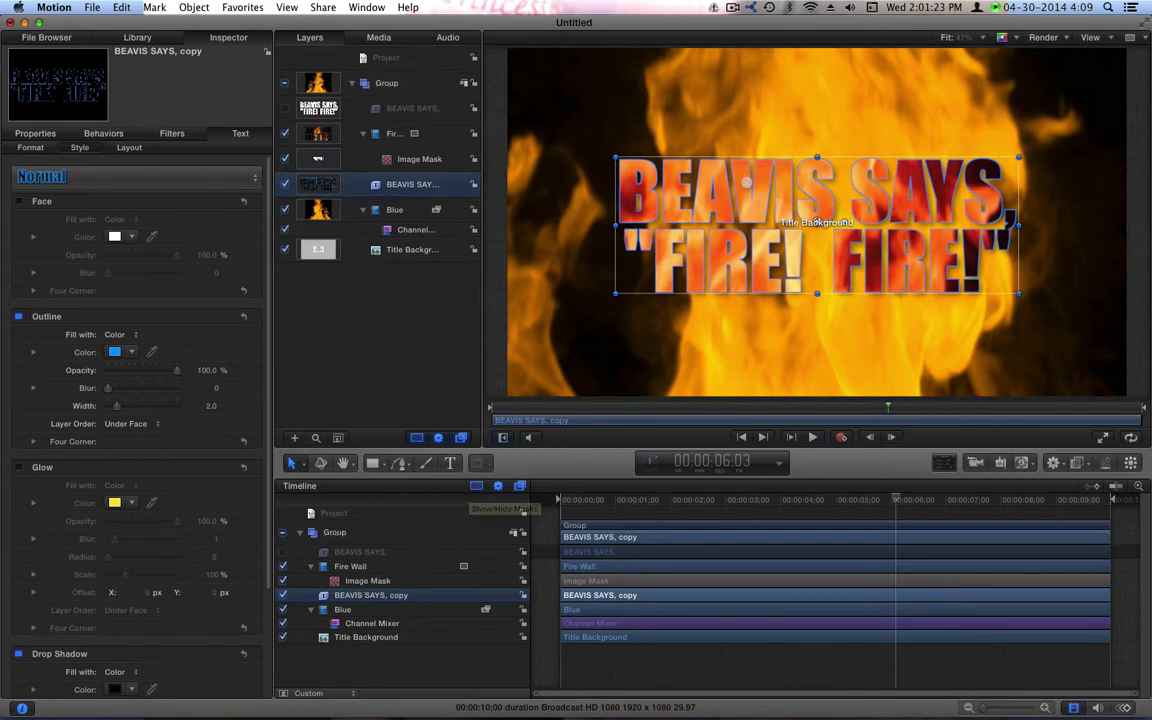
left_click(355, 551)
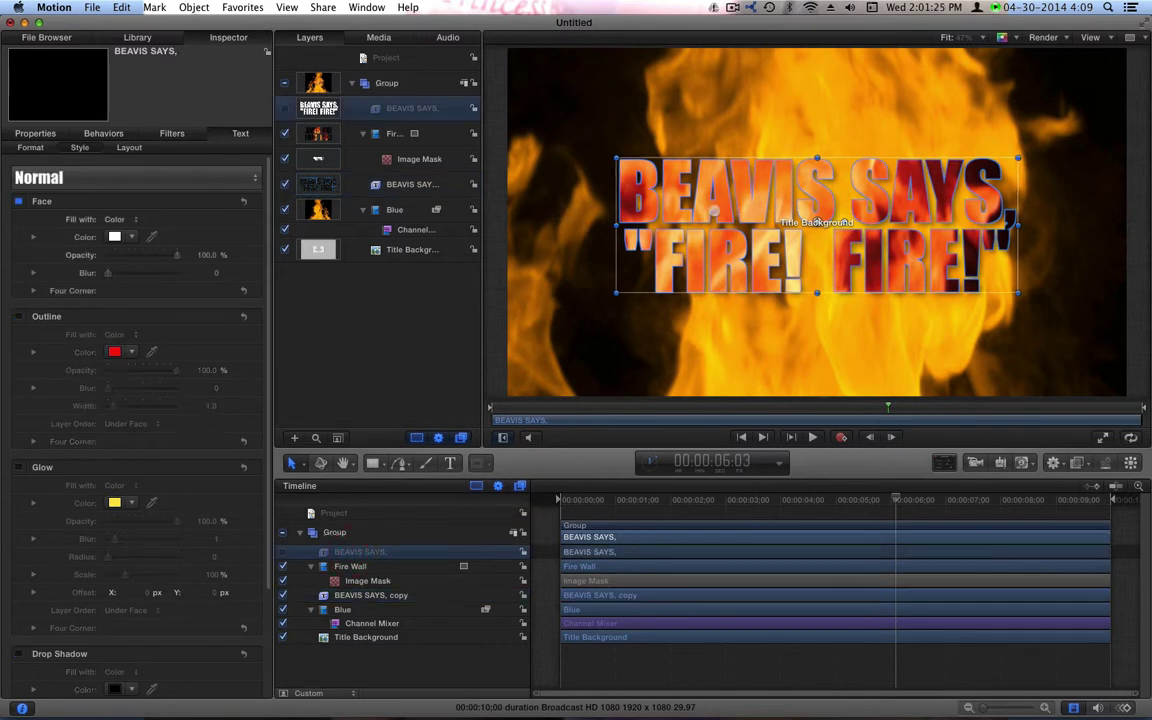
double_click(718, 206)
double_click(727, 199)
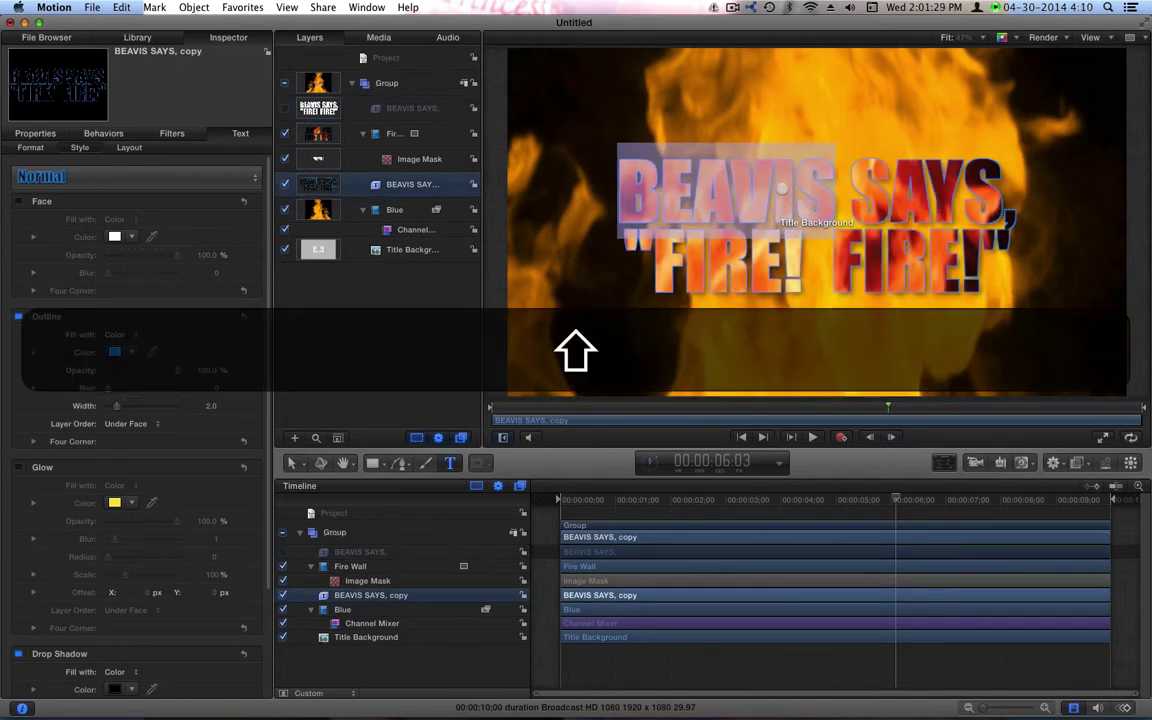
type("EGE")
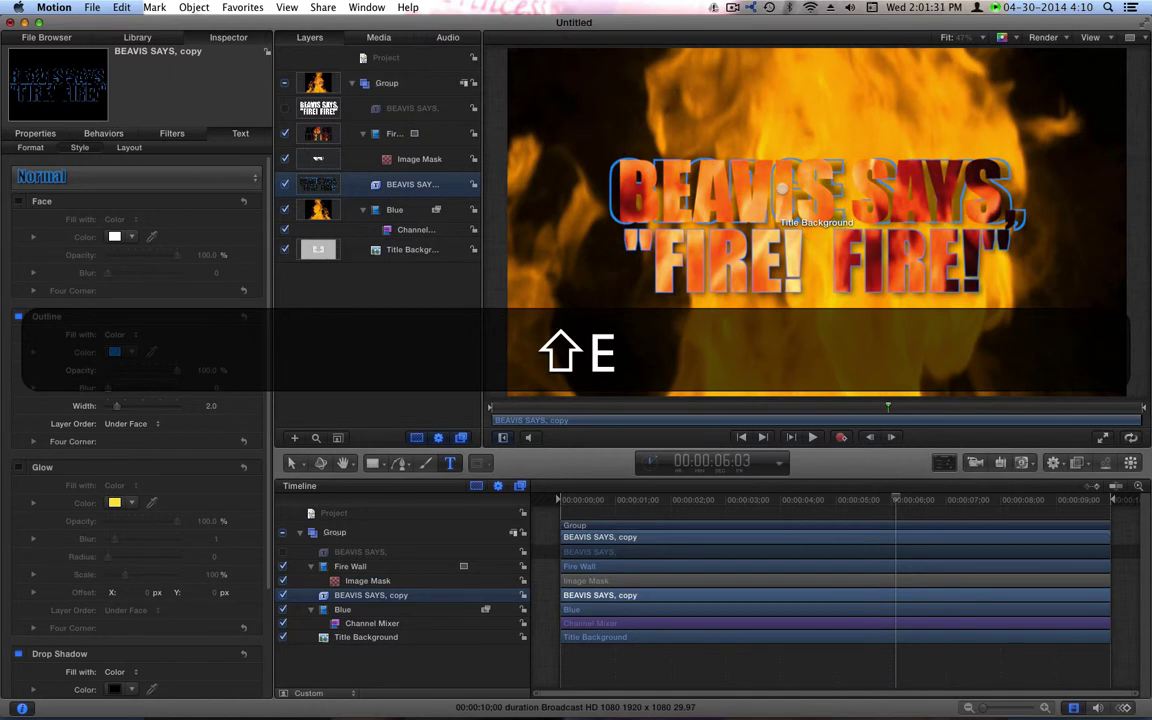
left_click(366, 595)
Type GEORGE into the GEORGE SAYS, layer's title text
left_click(352, 551)
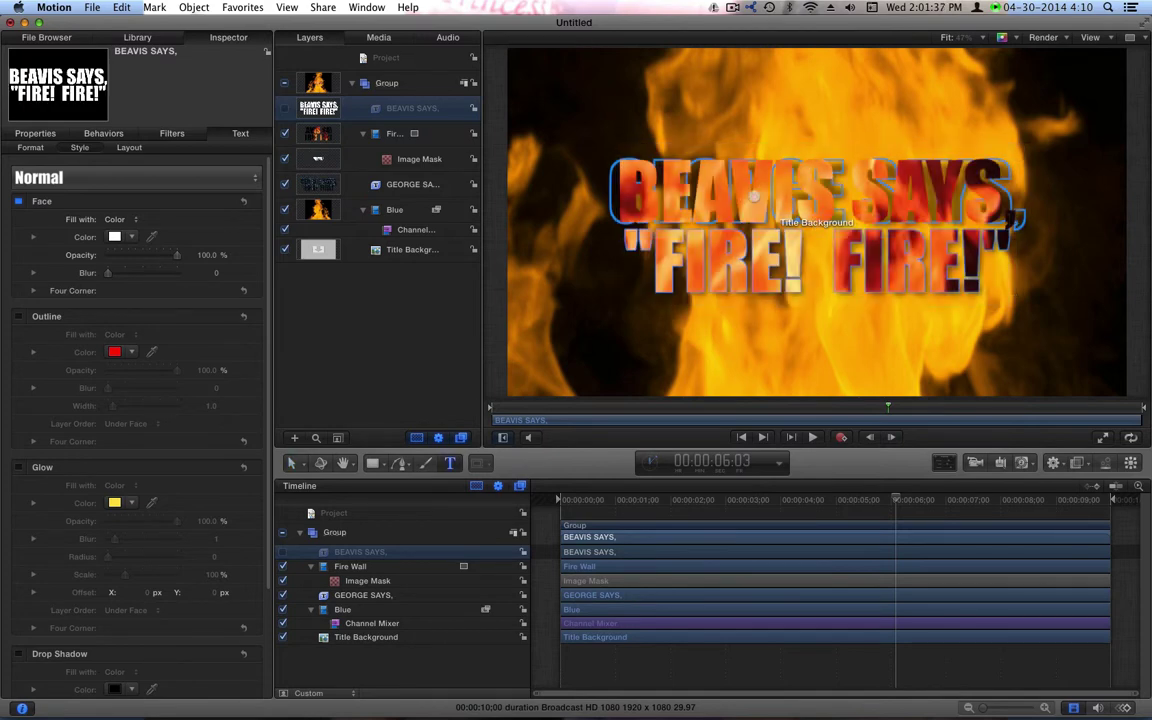
left_click(735, 203)
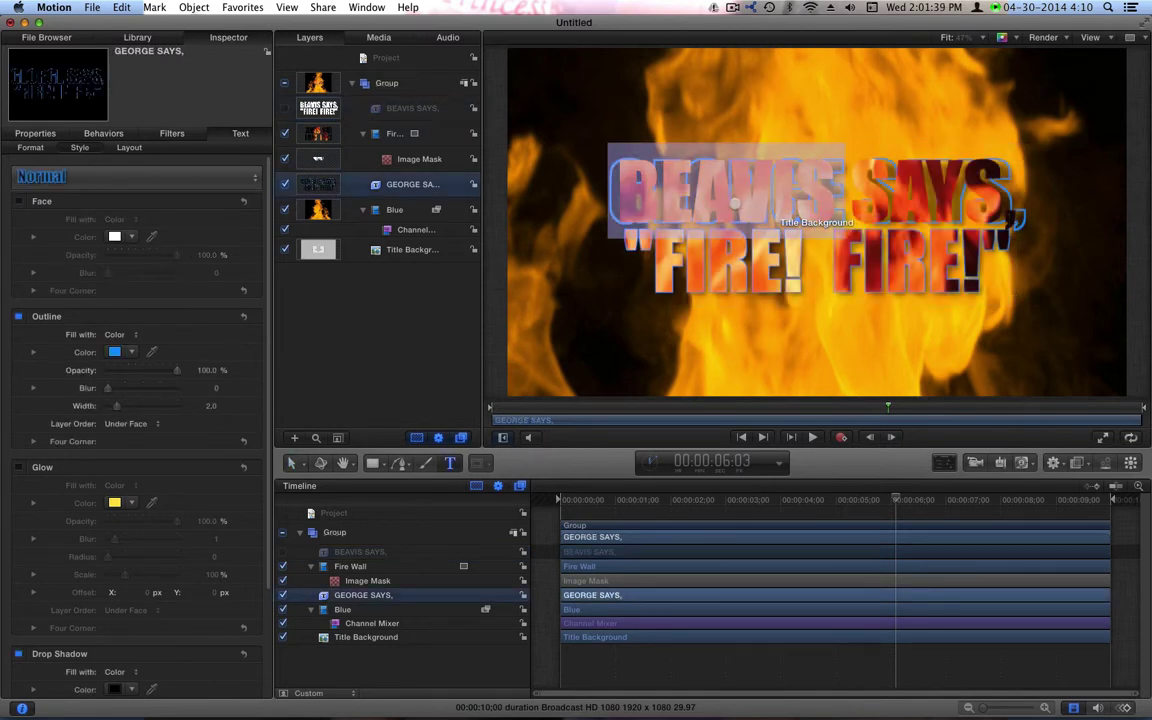
type("GEORGE")
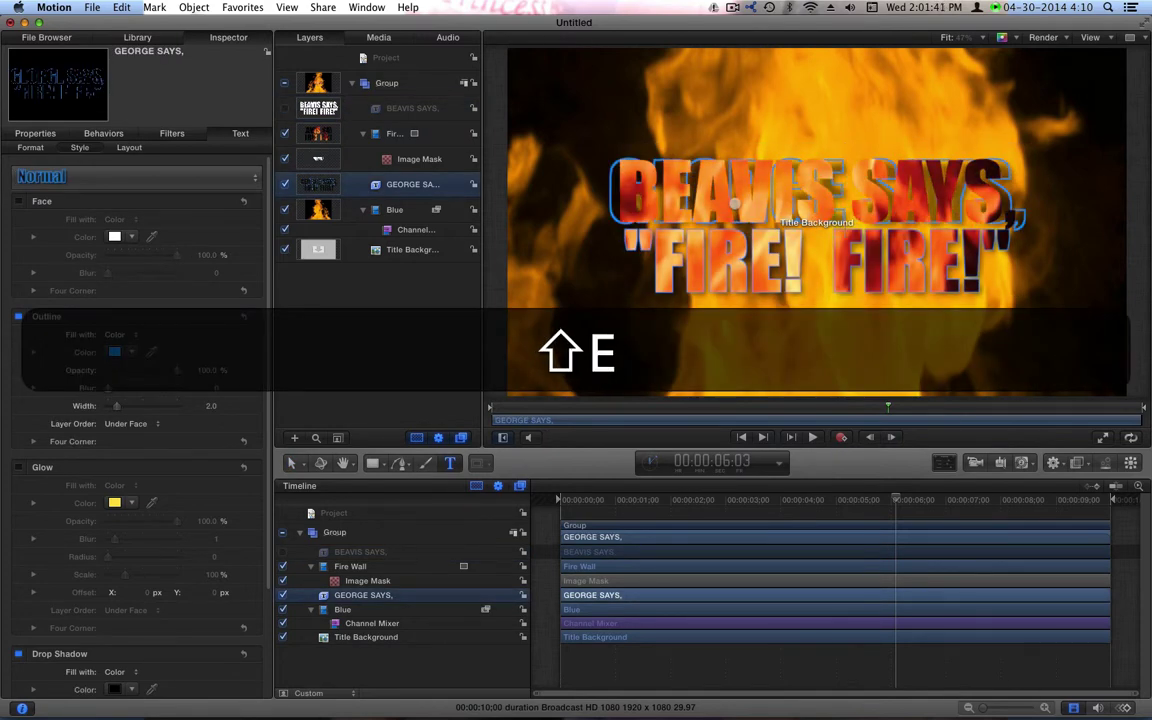
Hide the outlined layer, change BEAVIS to GEORGE in the fire-filled title, then show the outline again
left_click(358, 553)
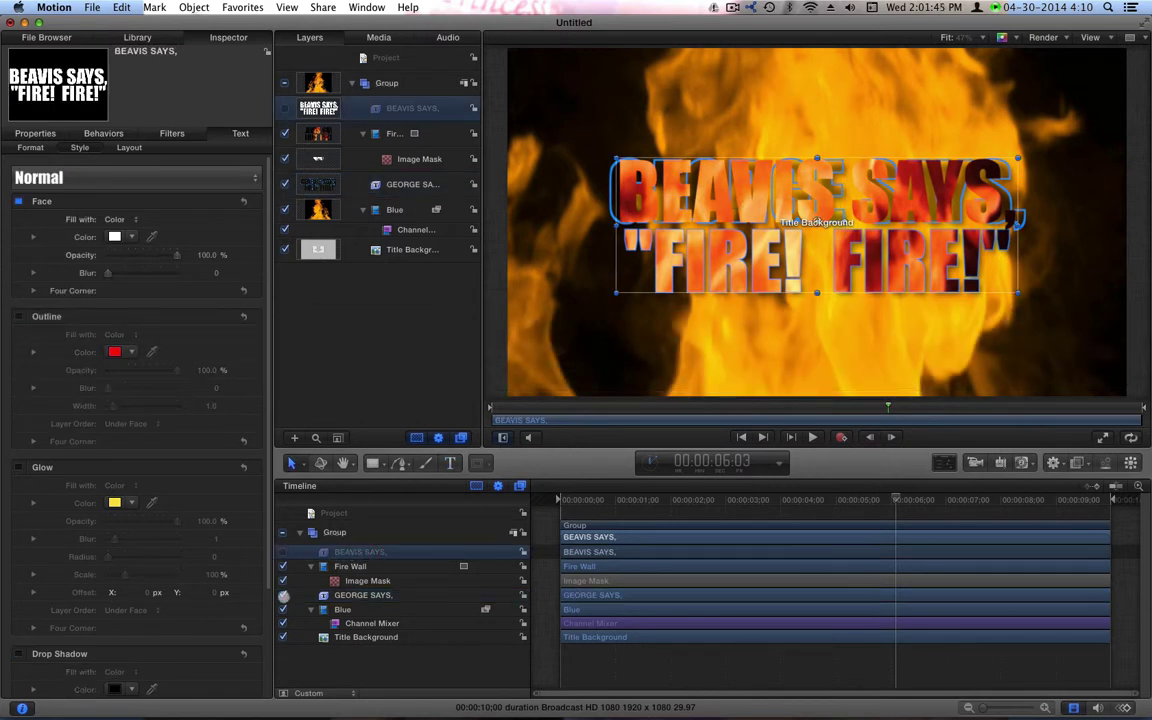
left_click(283, 595)
left_click(724, 215)
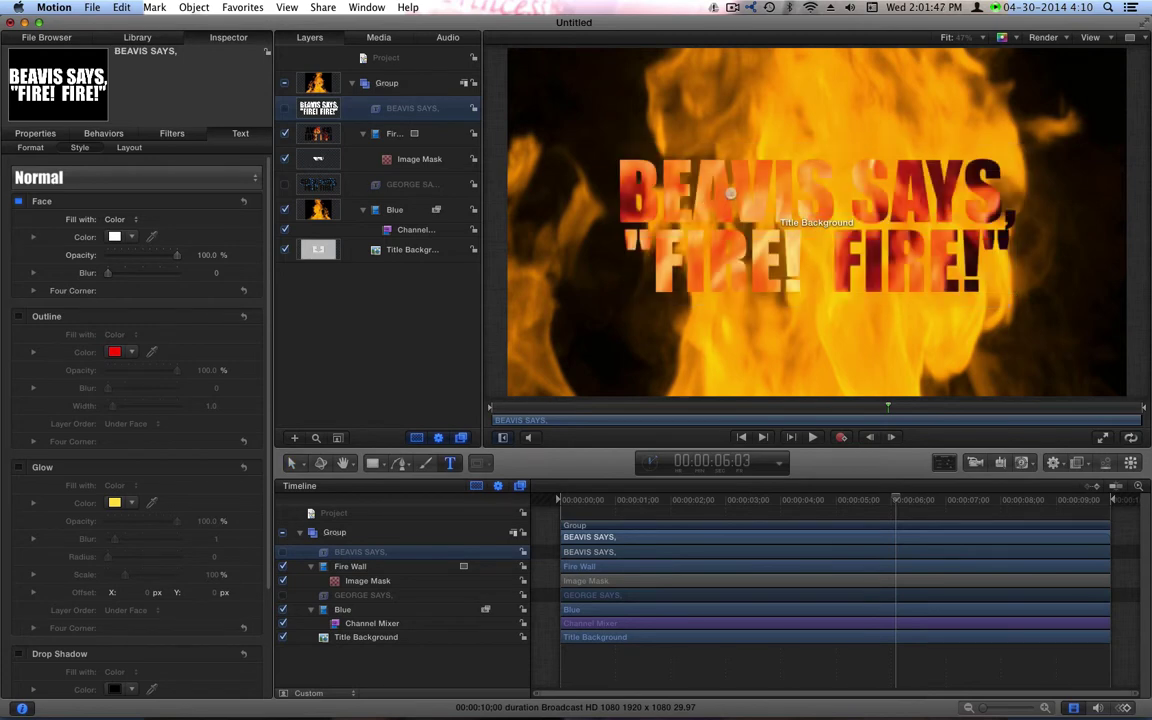
double_click(685, 172)
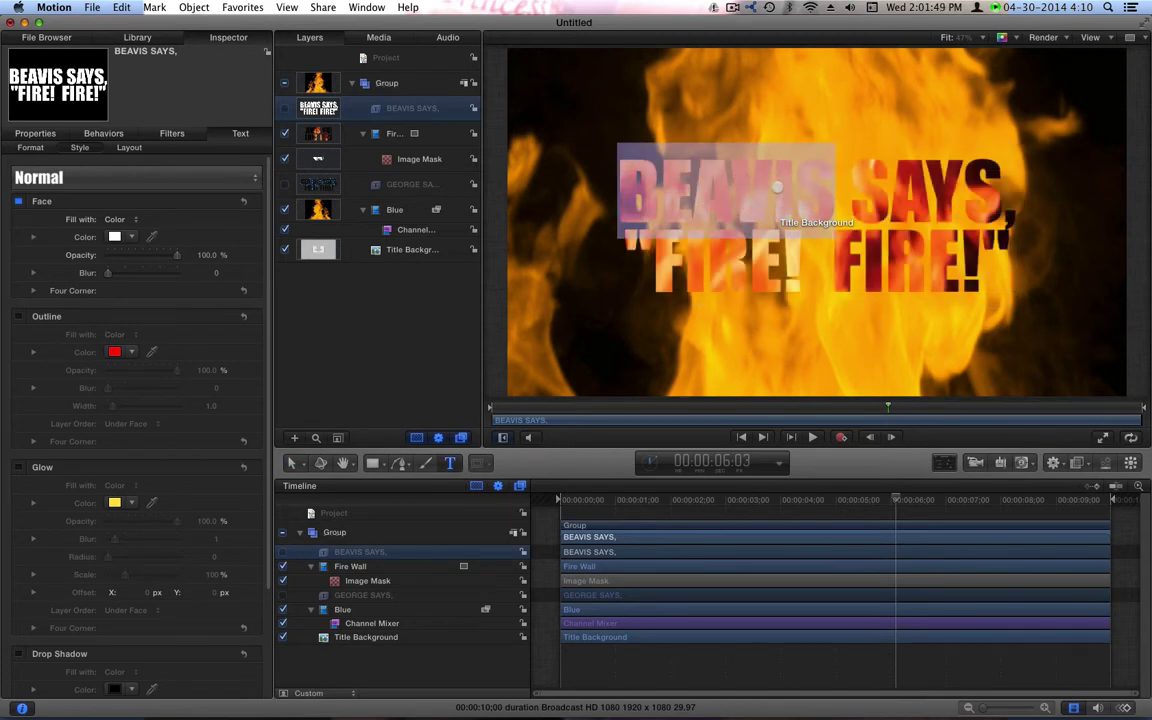
type("GEORGE")
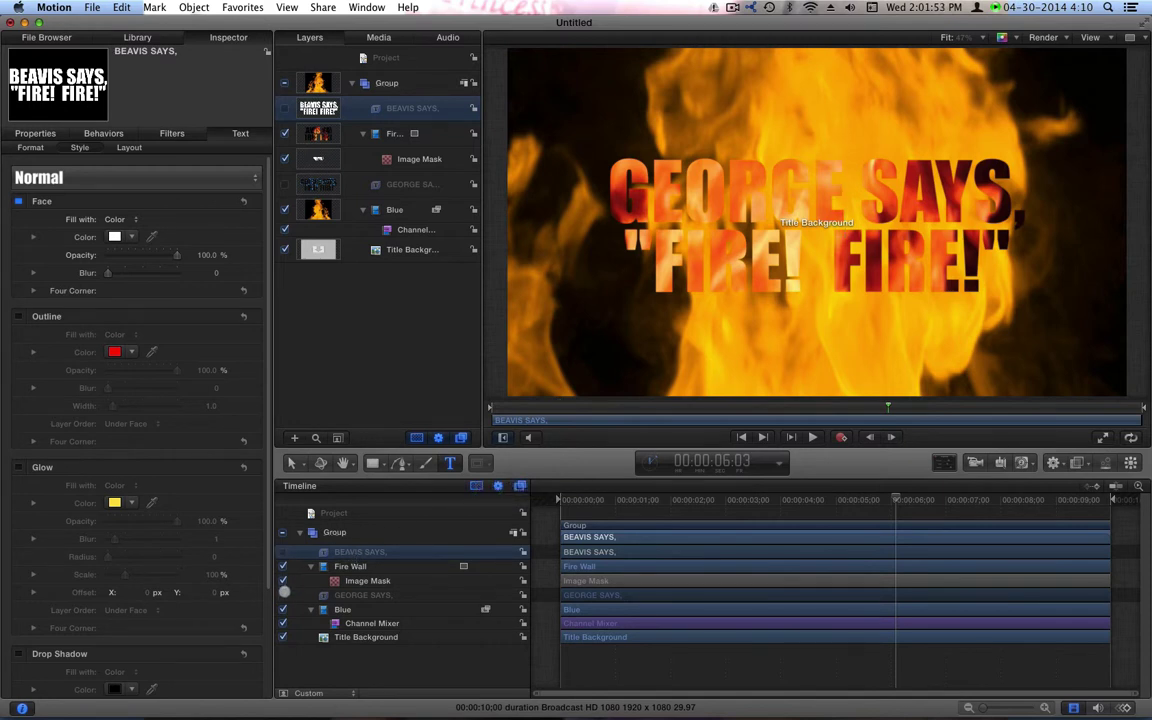
left_click(282, 595)
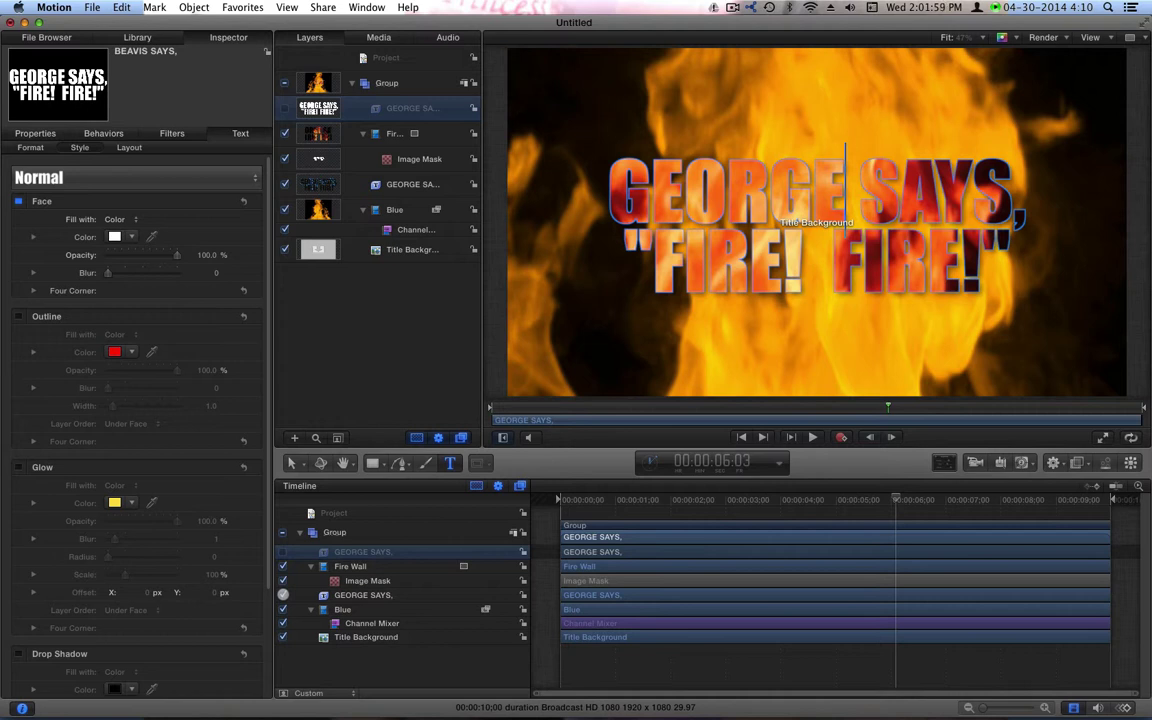
Undo four edits to restore the BEAVIS SAYS title text
key("super+z")
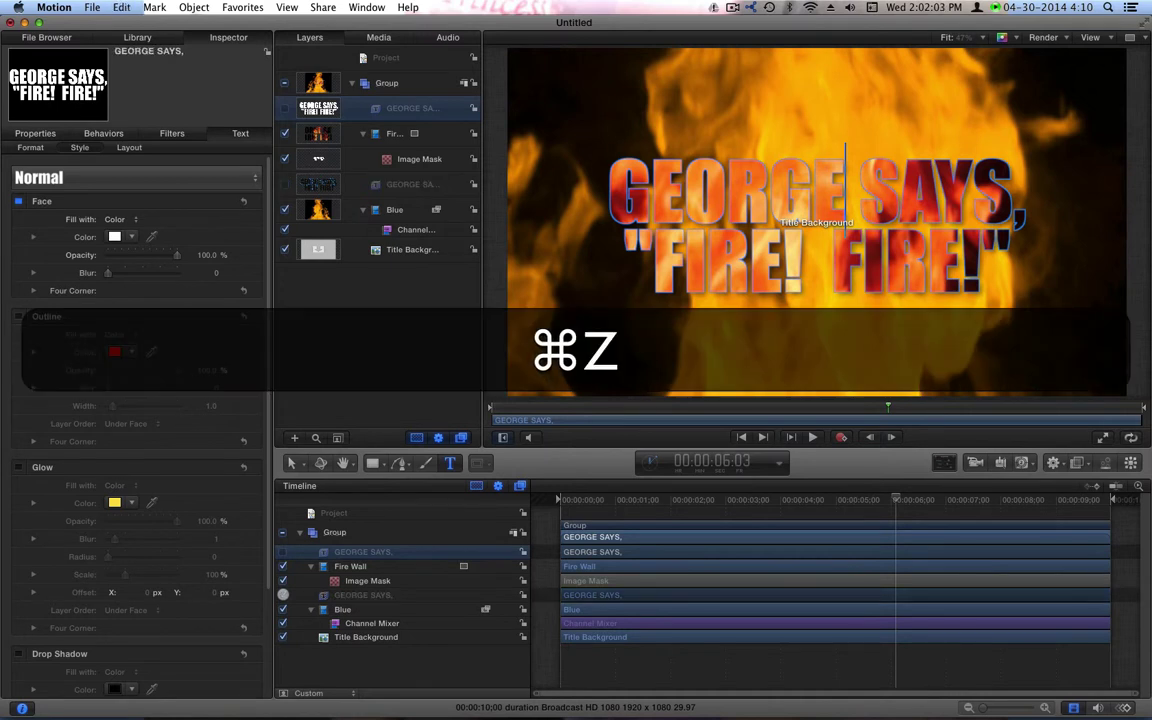
key("super+z")
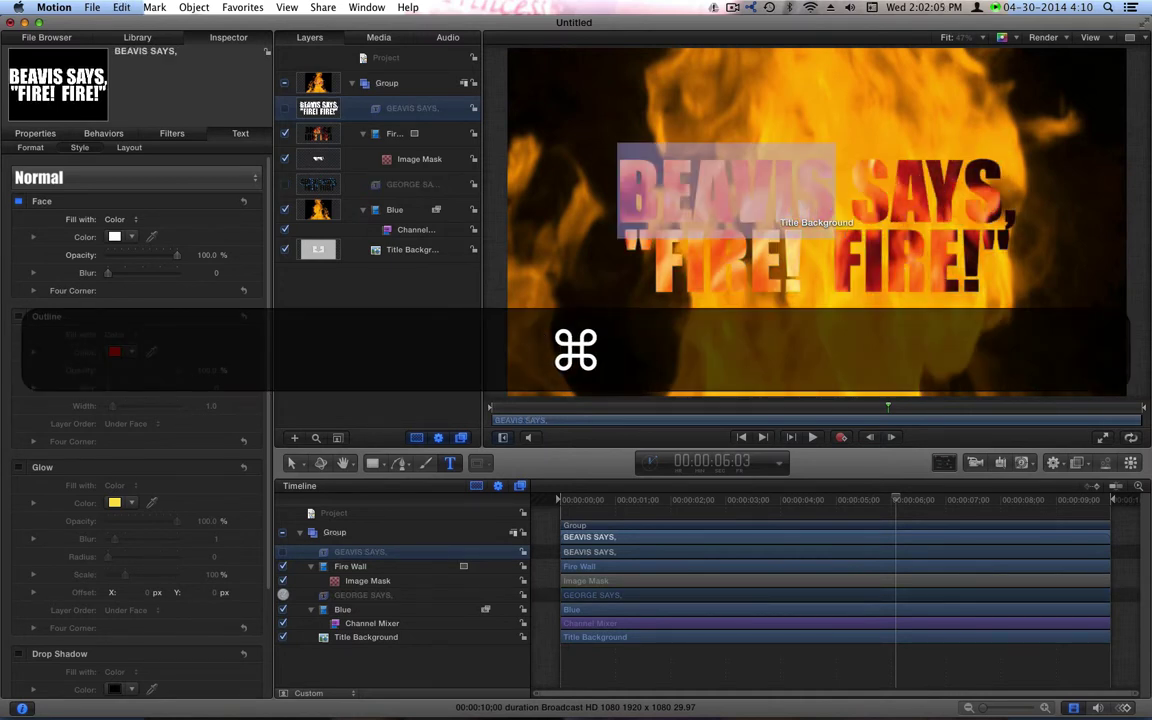
key("super+z")
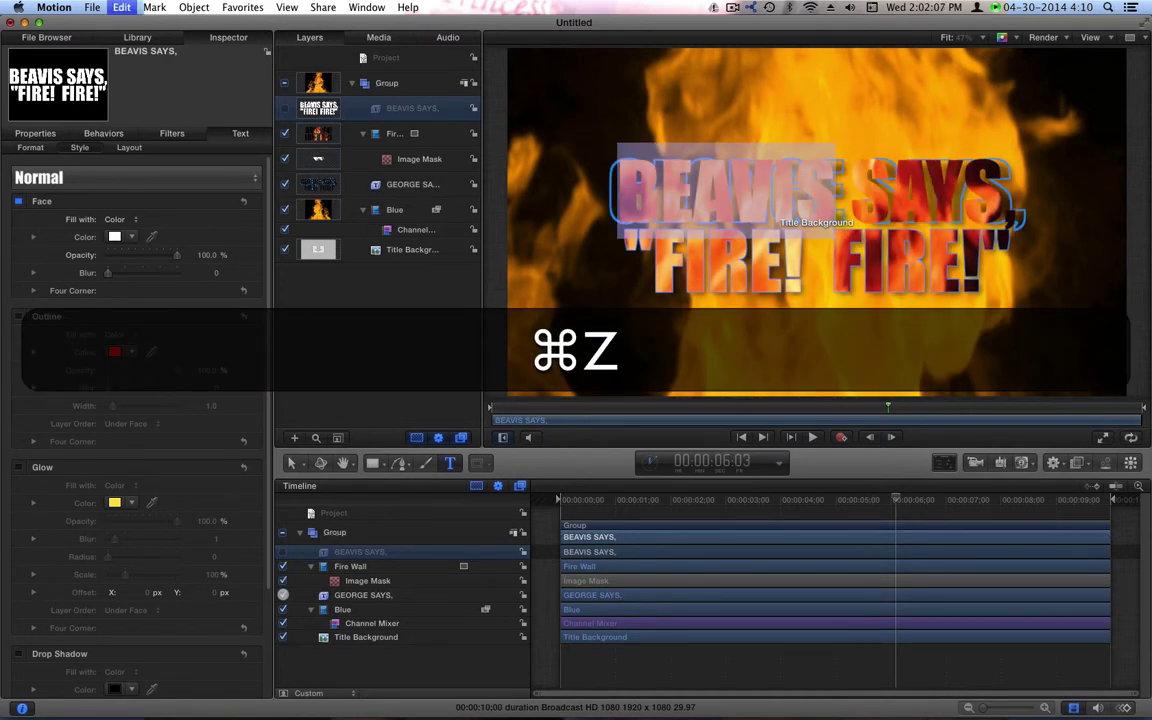
key("super+z")
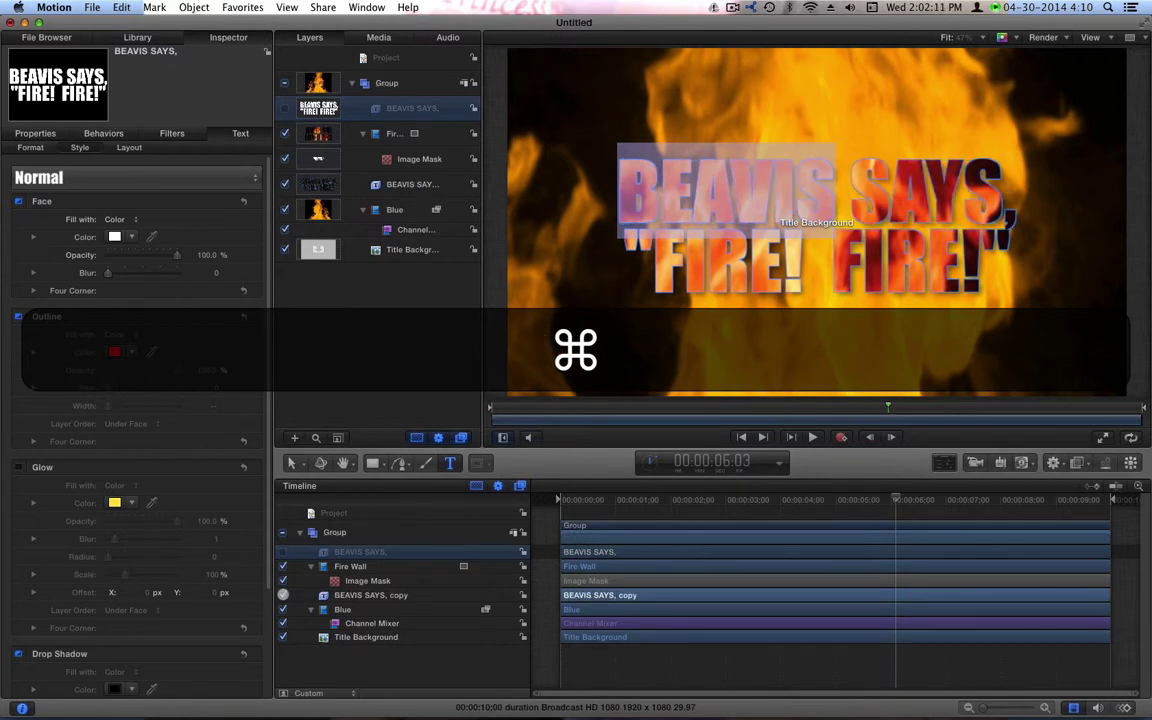
At playhead 2;23, delete the BEAVIS SAYS, copy layer and select the original title
left_click(708, 501)
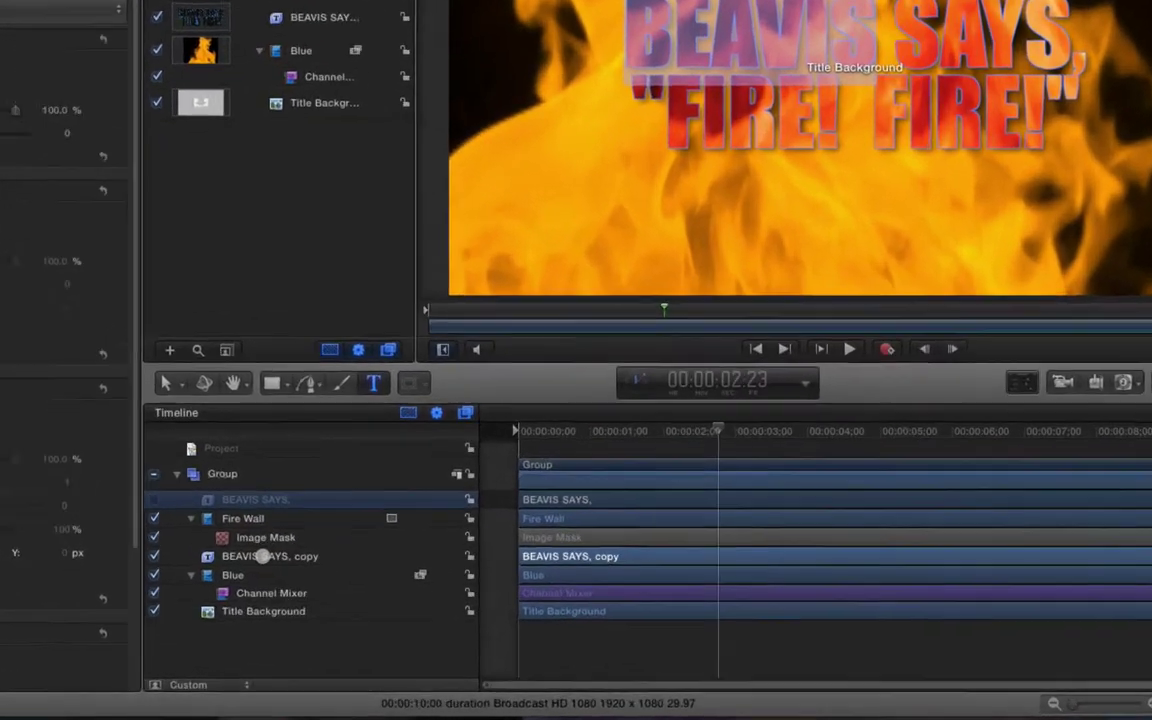
left_click(360, 595)
key("BackSpace")
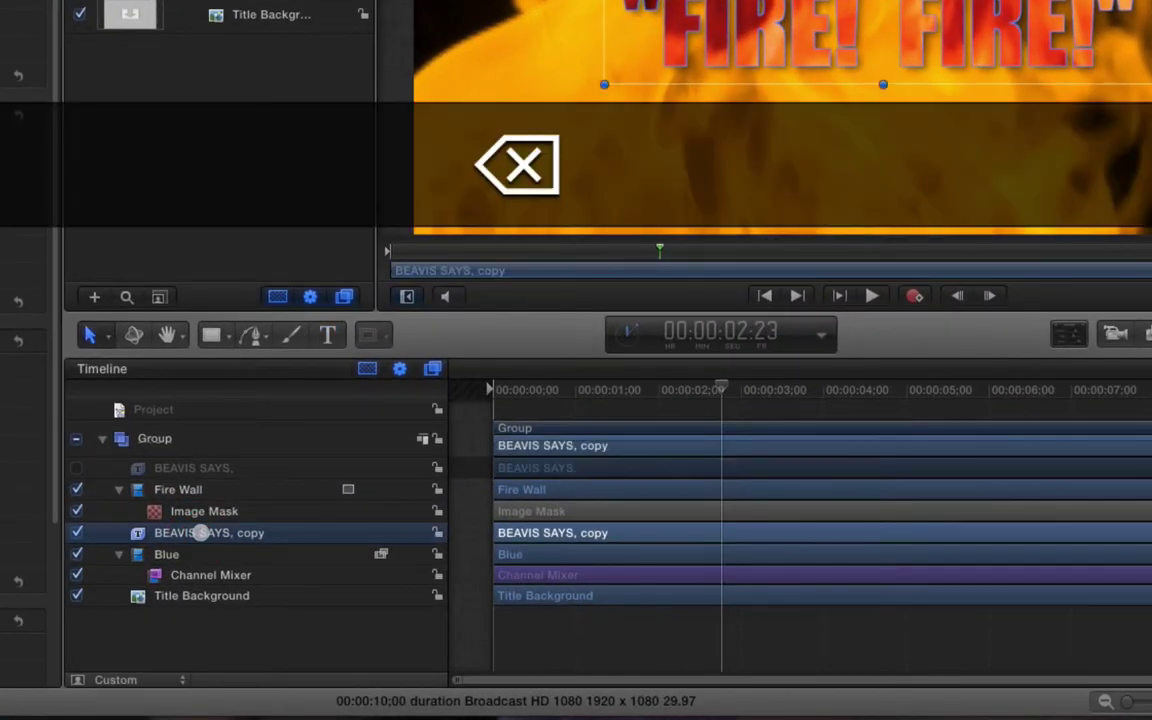
left_click(198, 470)
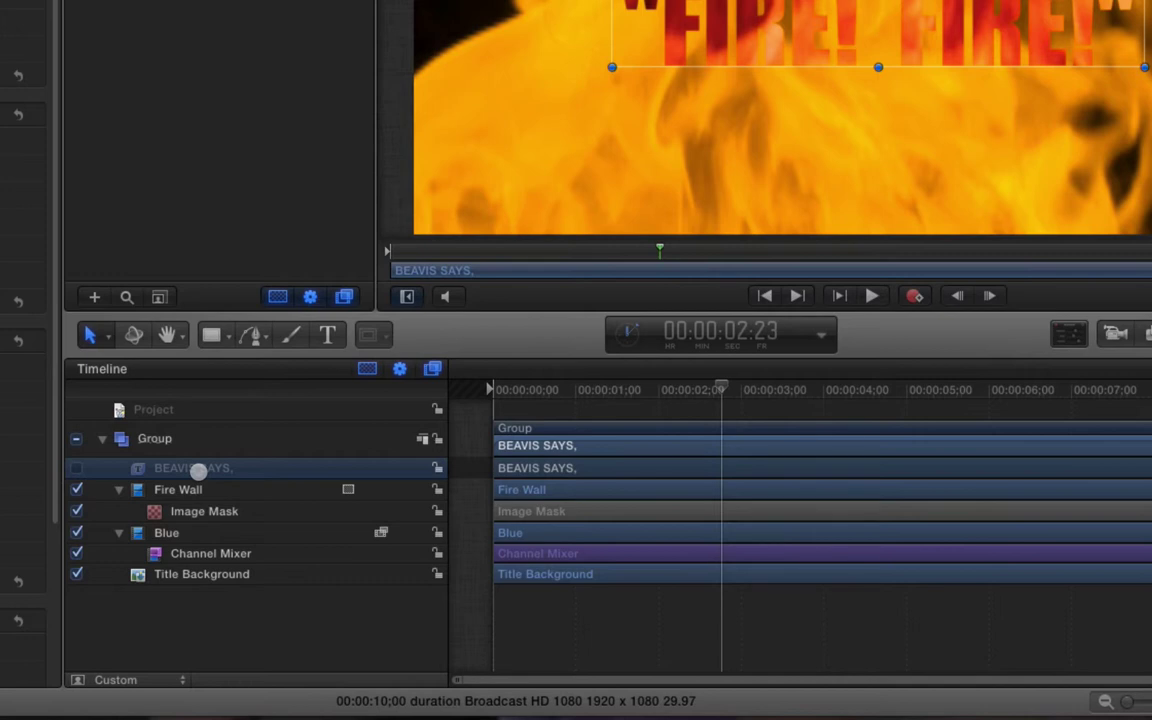
Make a Clone Layer of BEAVIS SAYS, enable its drop shadow, and list the Library's Glow filters
right_click(198, 471)
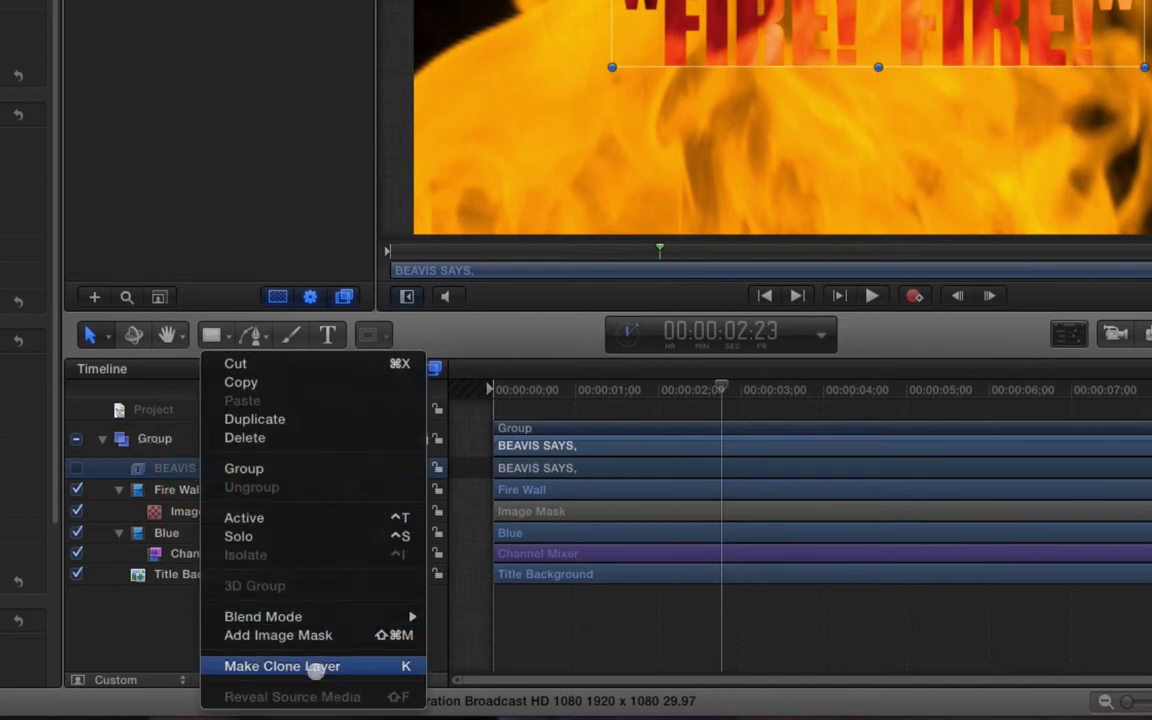
left_click(315, 667)
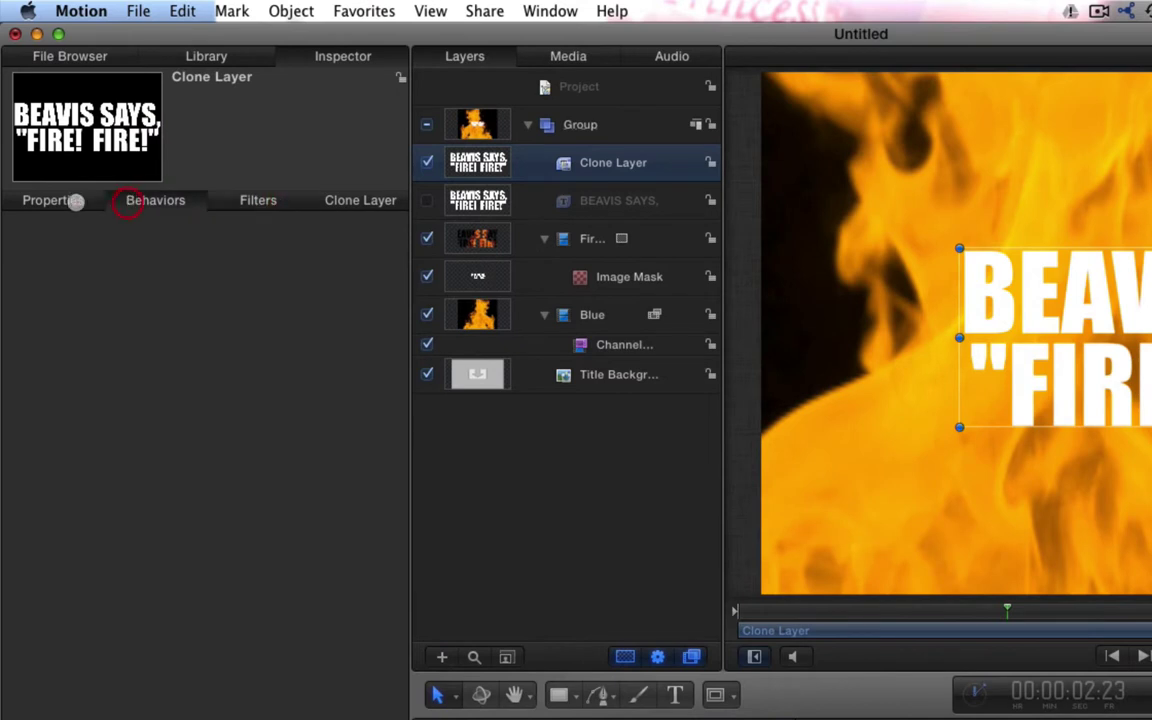
left_click(70, 203)
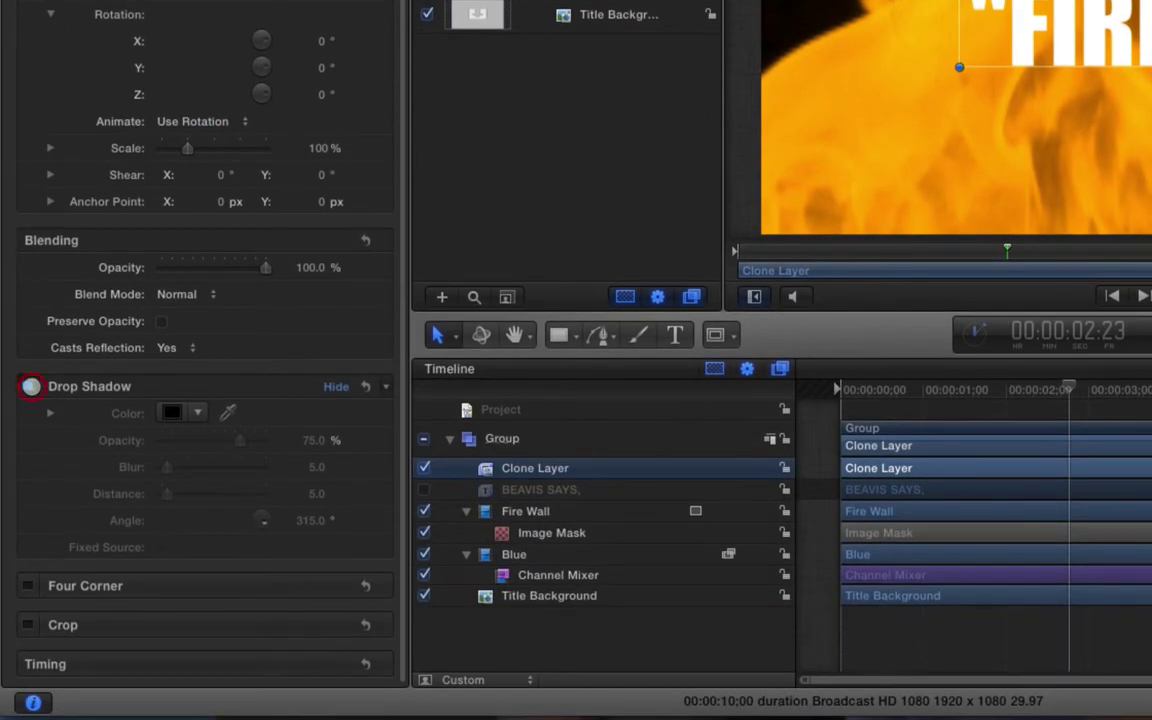
left_click(31, 386)
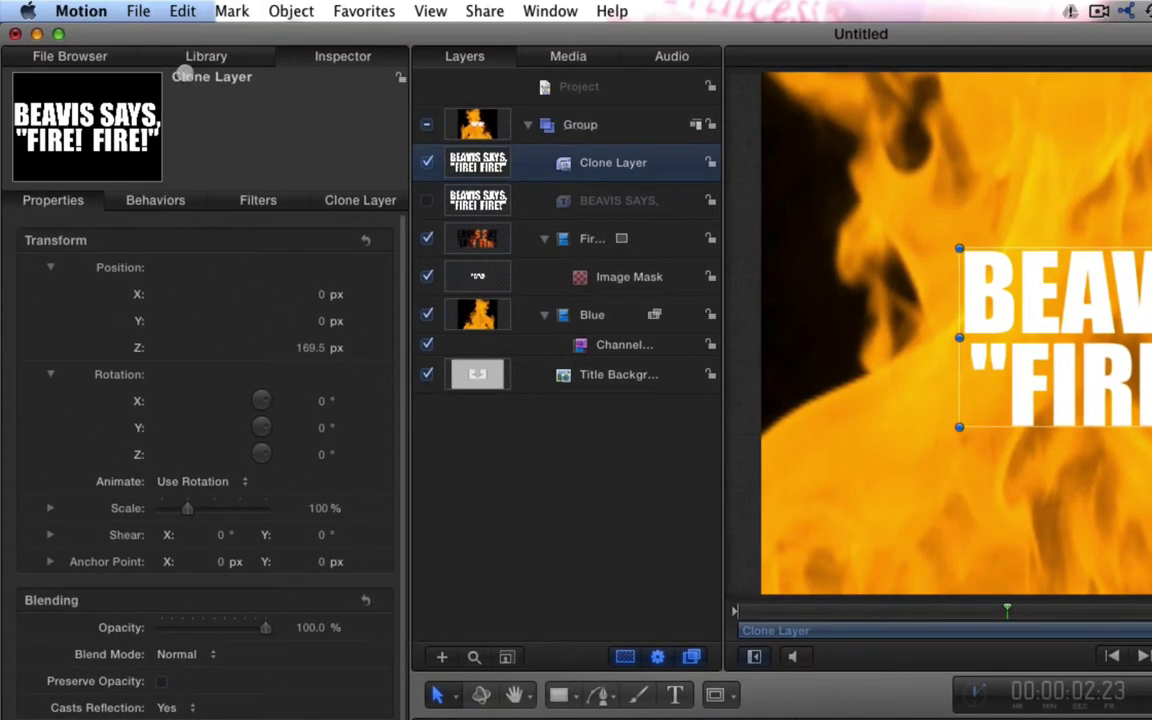
left_click(206, 56)
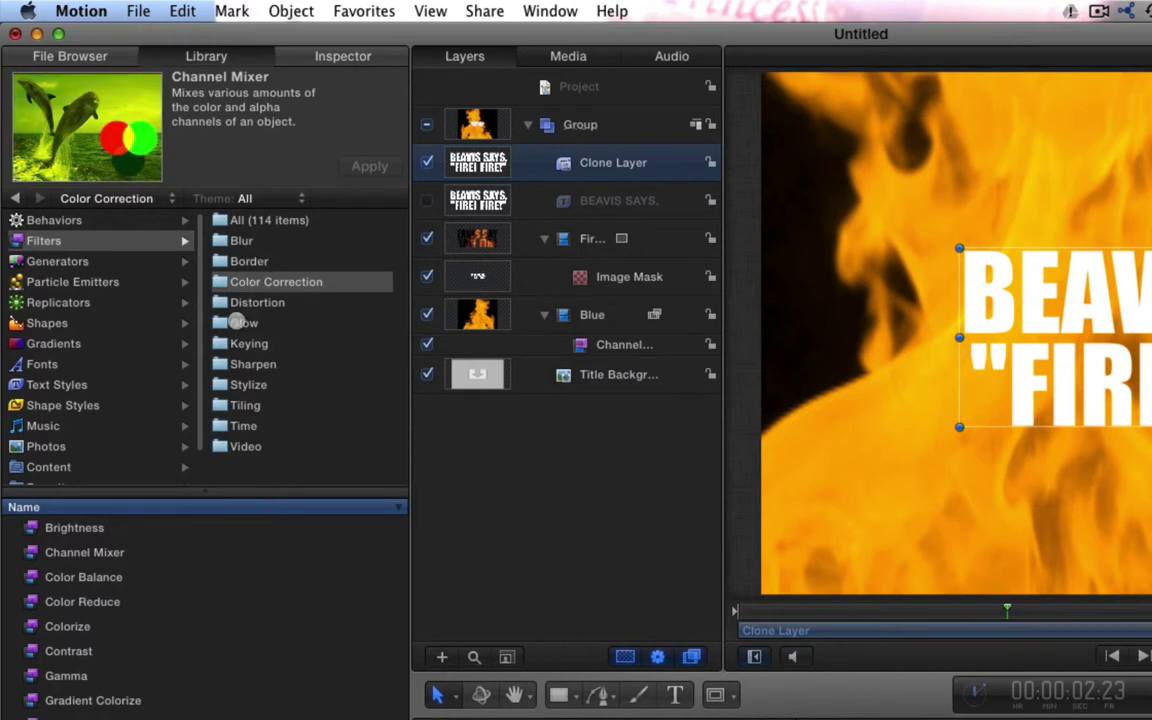
left_click(240, 322)
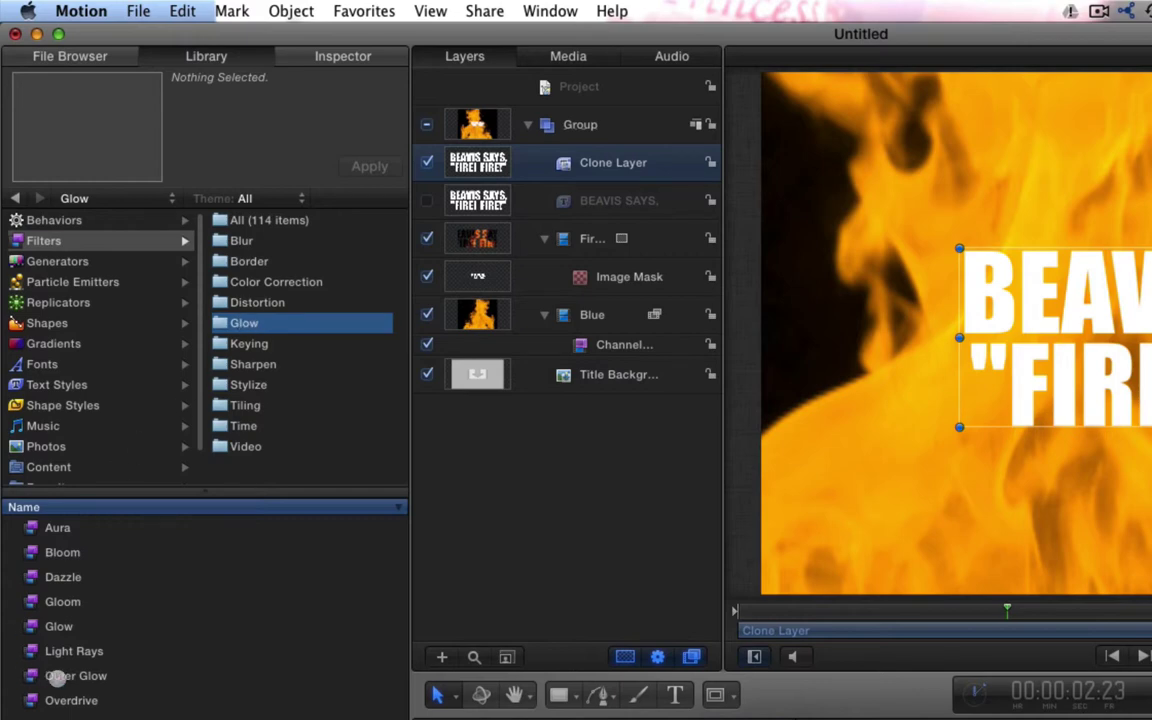
Apply Outer Glow to the Clone Layer and raise its Radius from 2.0 to 6.0
left_click(60, 676)
left_click_drag(56, 676, 500, 719)
mouse_move(500, 489)
left_mouse_down()
mouse_move(504, 458)
mouse_move(510, 468)
left_mouse_up()
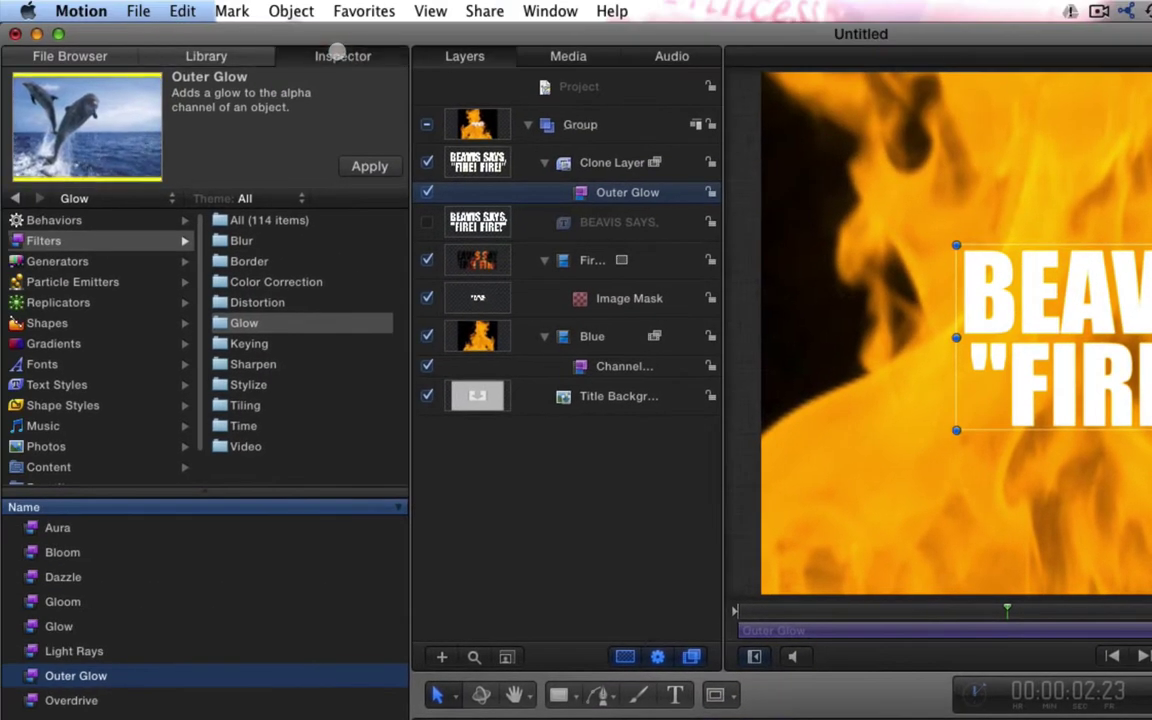
left_click(338, 50)
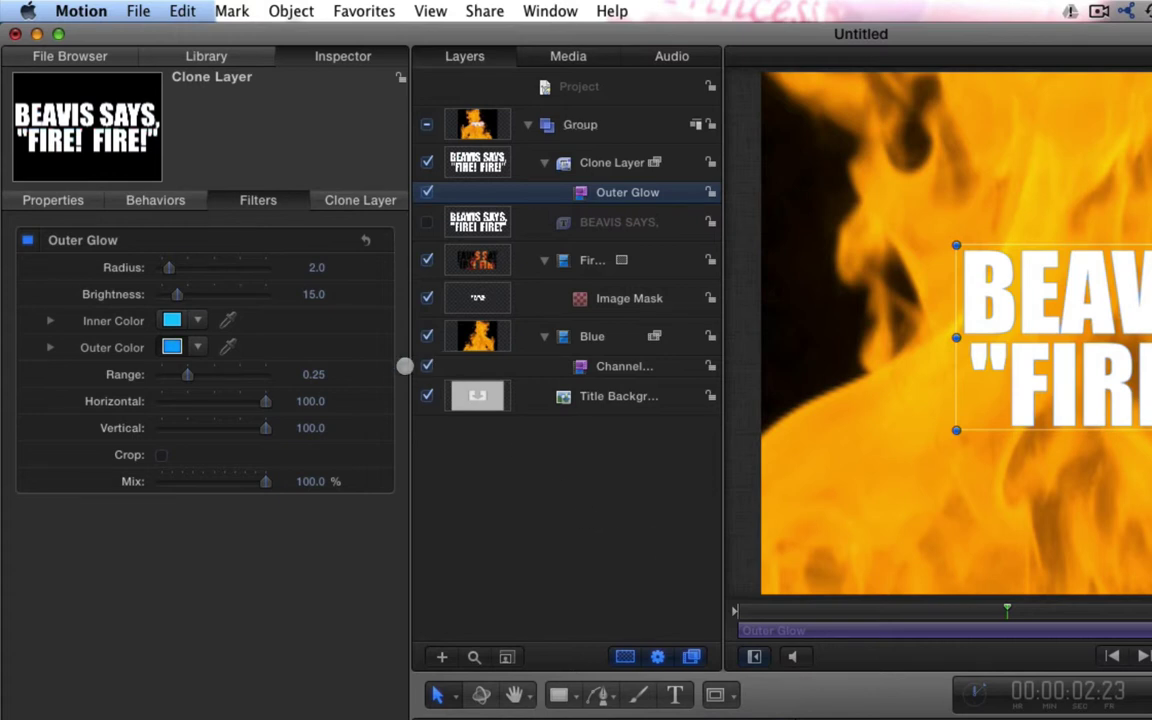
left_click_drag(315, 276, 335, 270)
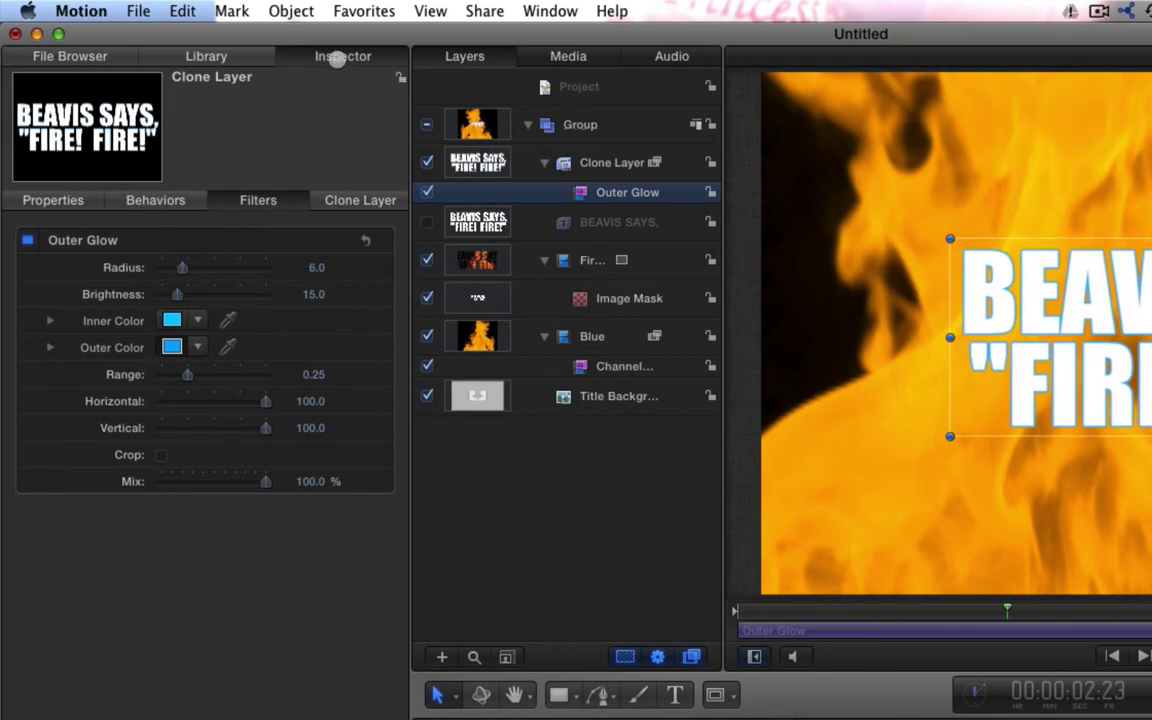
Apply the Luma Keyer filter from the Keying category to the Clone Layer
left_click(200, 55)
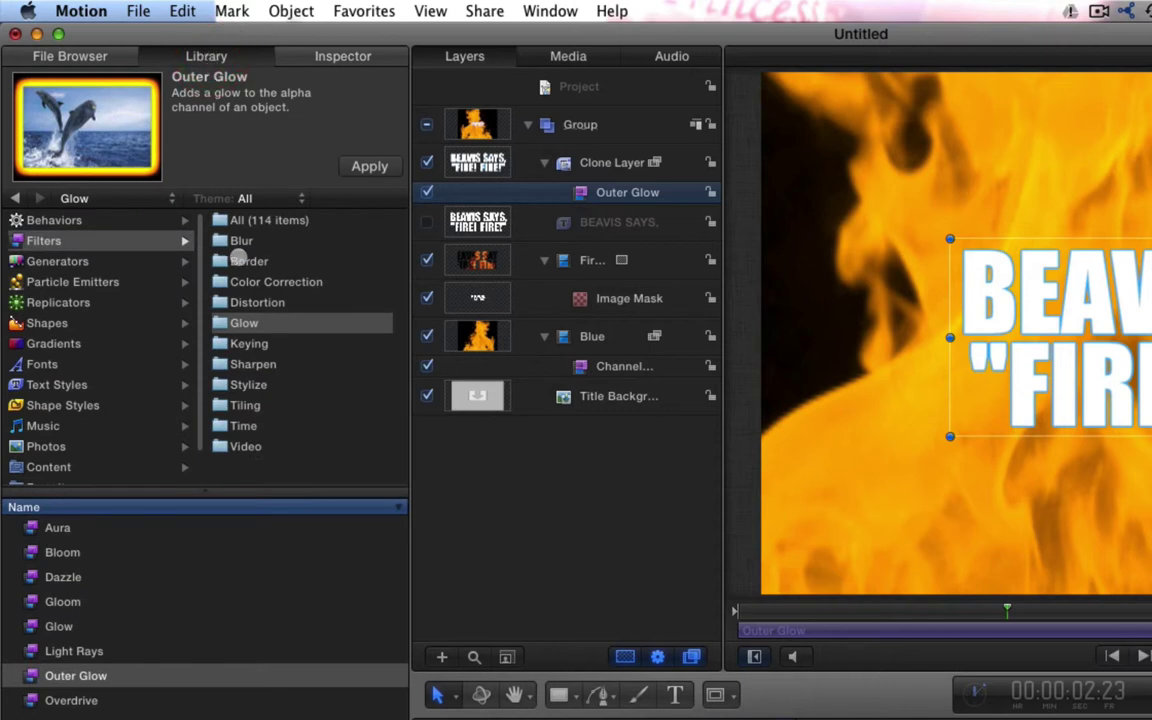
left_click(33, 241)
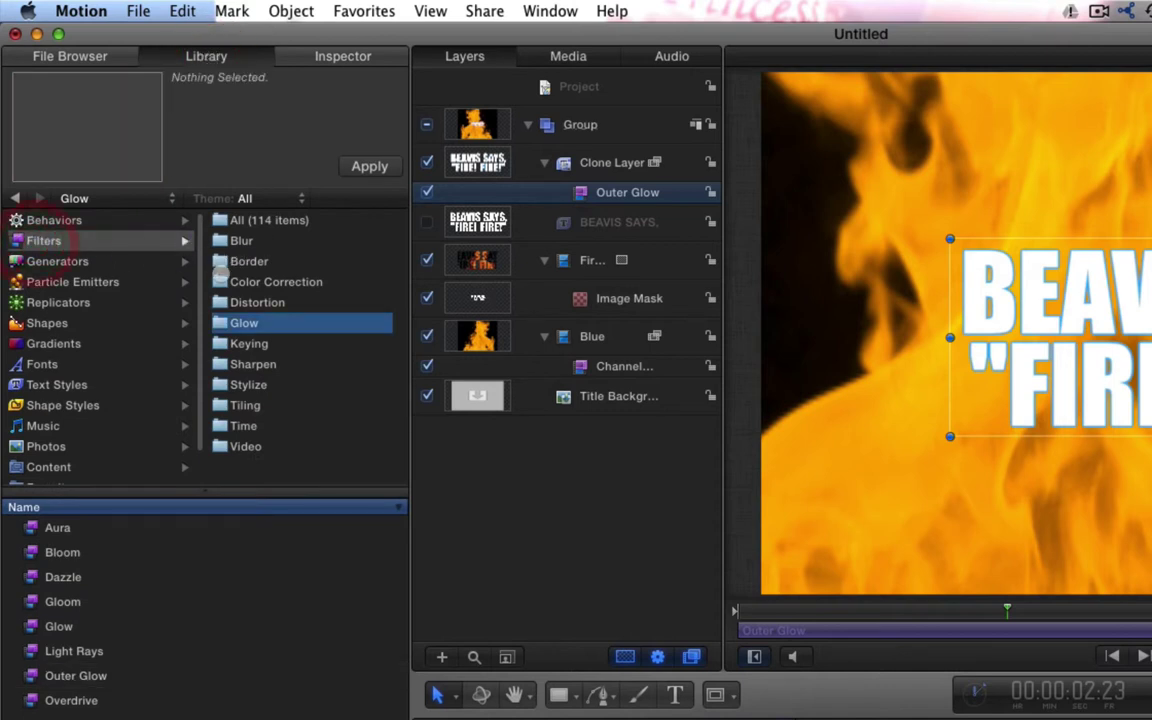
left_click(240, 343)
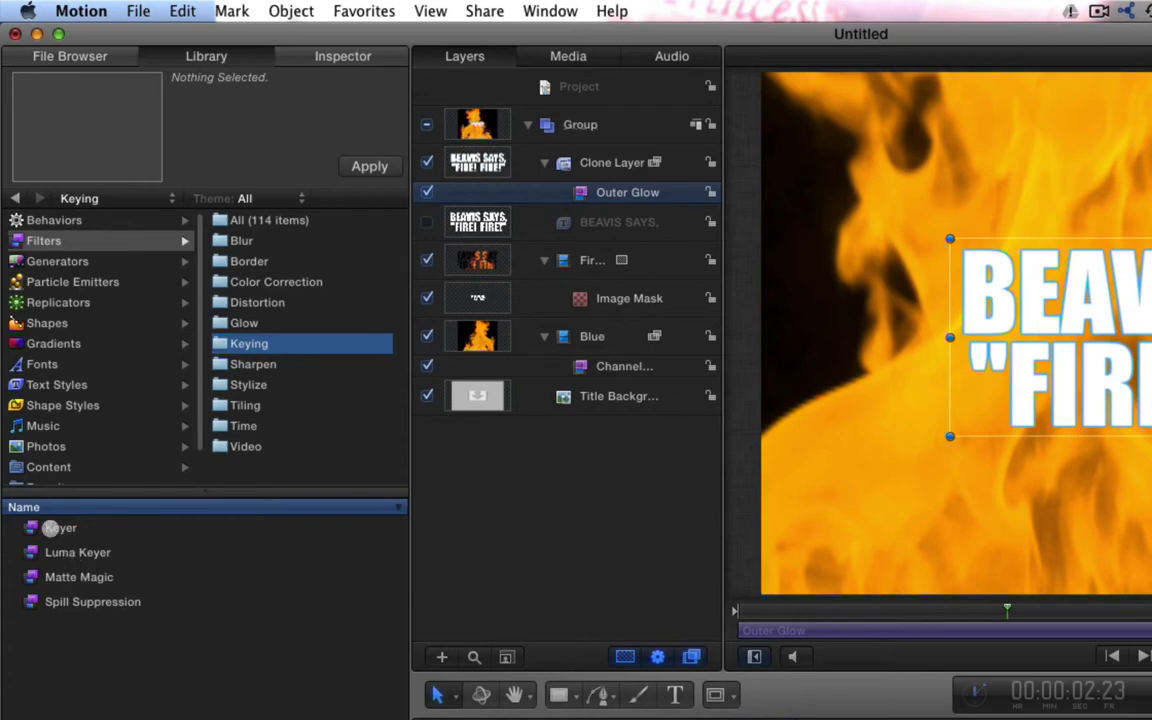
mouse_move(49, 550)
left_mouse_down()
mouse_move(200, 586)
mouse_move(365, 594)
mouse_move(203, 466)
left_mouse_up()
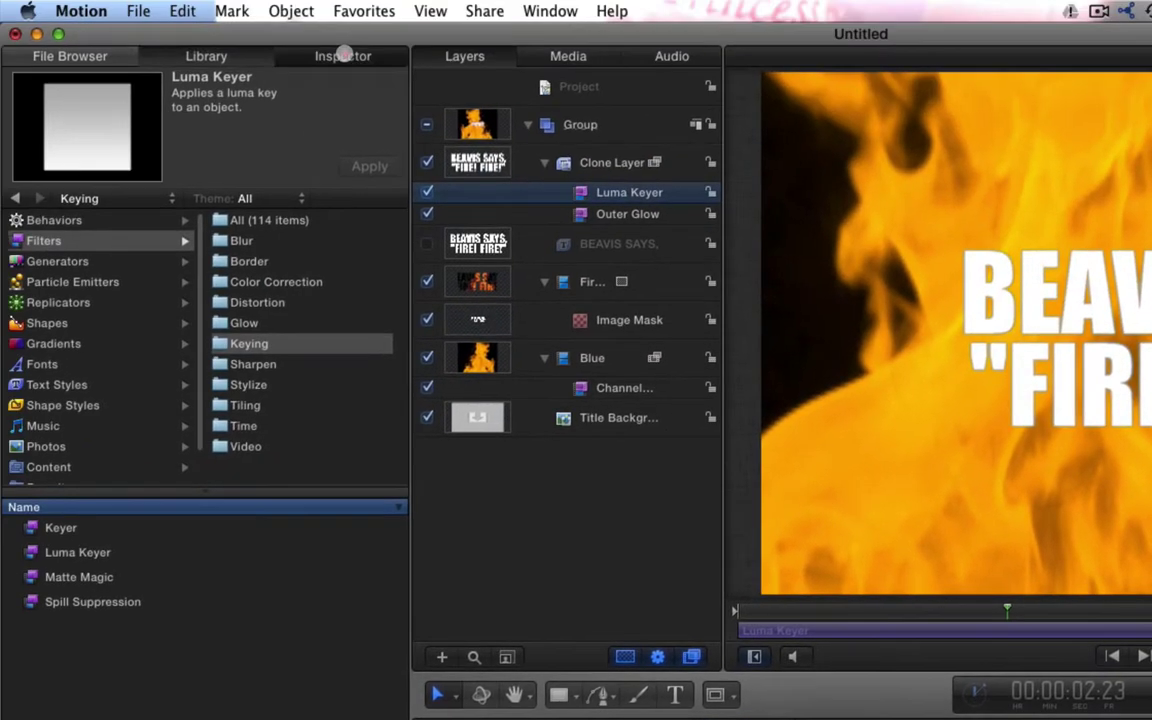
Turn on Invert in the Luma Keyer and widen its luma range so fire shows inside the letters
left_click(345, 55)
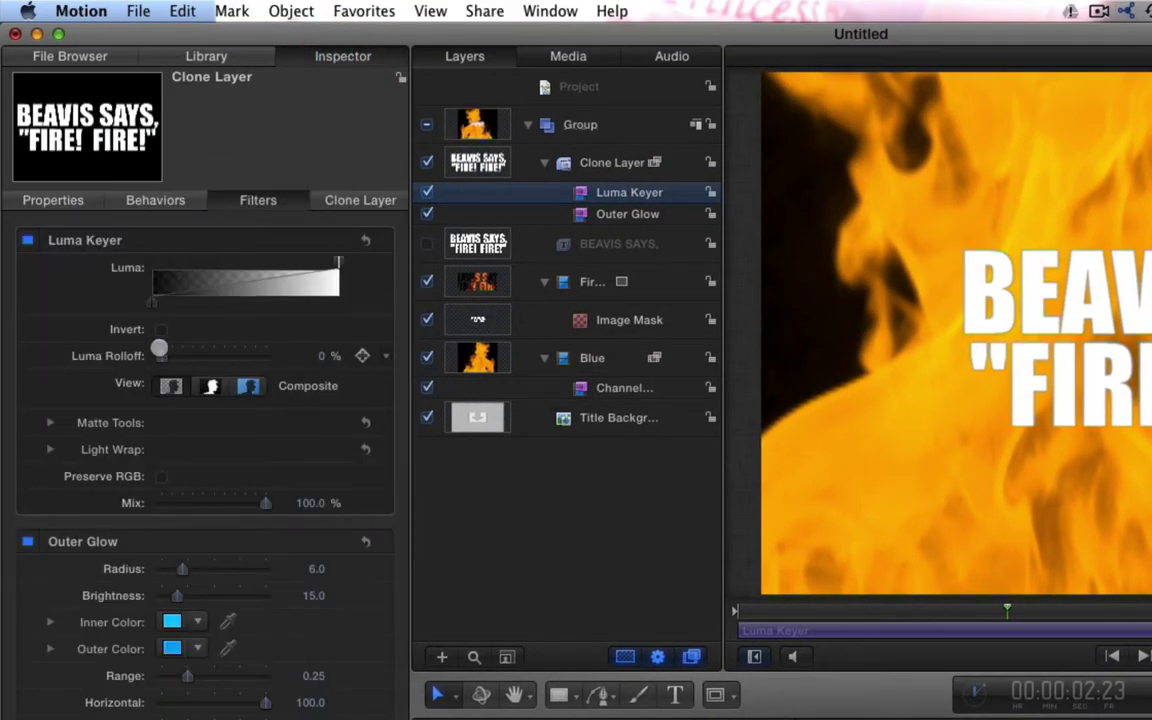
left_click(162, 329)
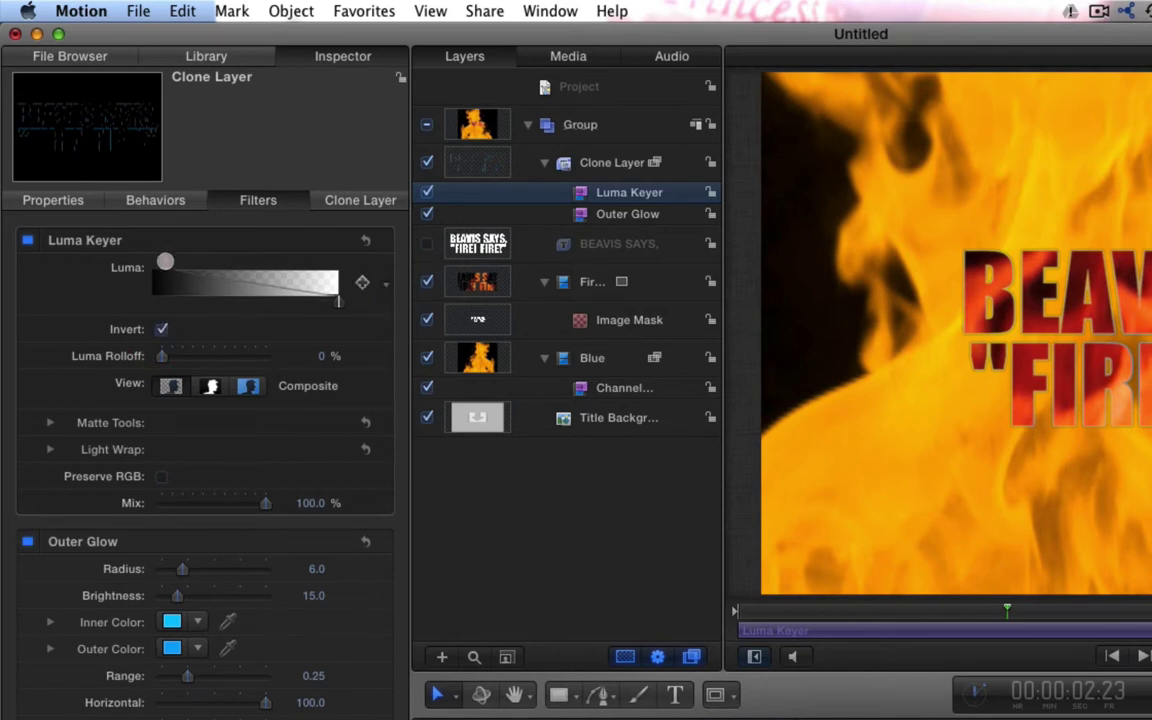
left_click_drag(167, 260, 355, 262)
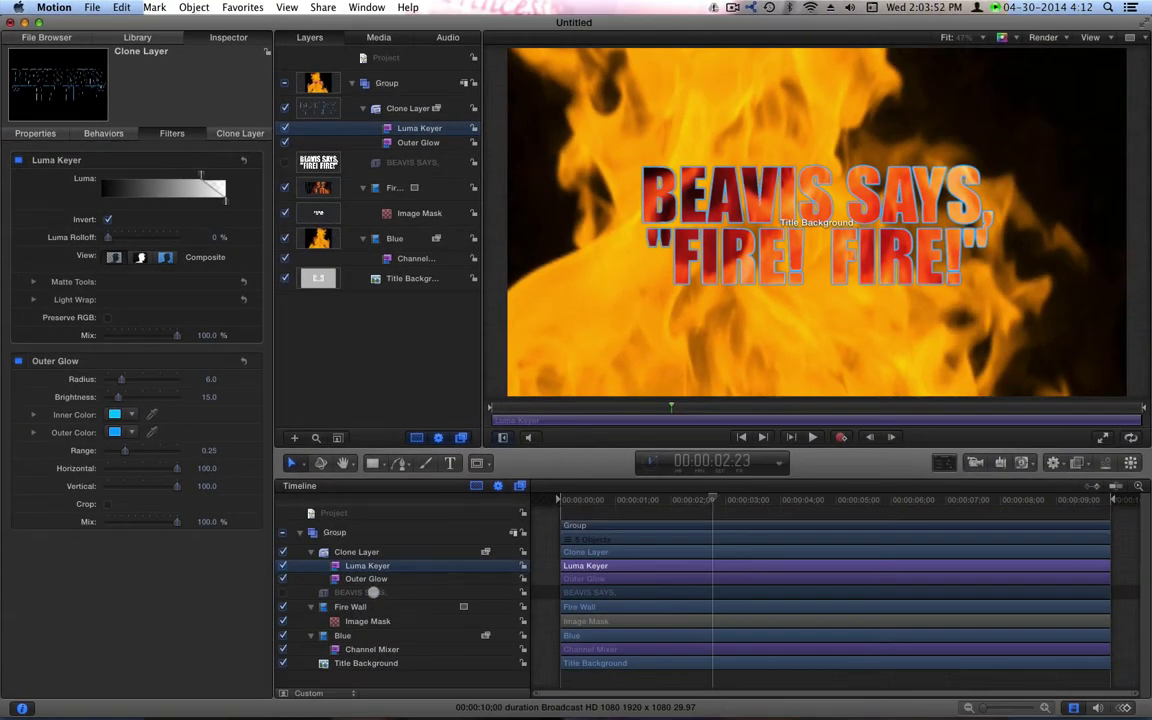
left_click(342, 592)
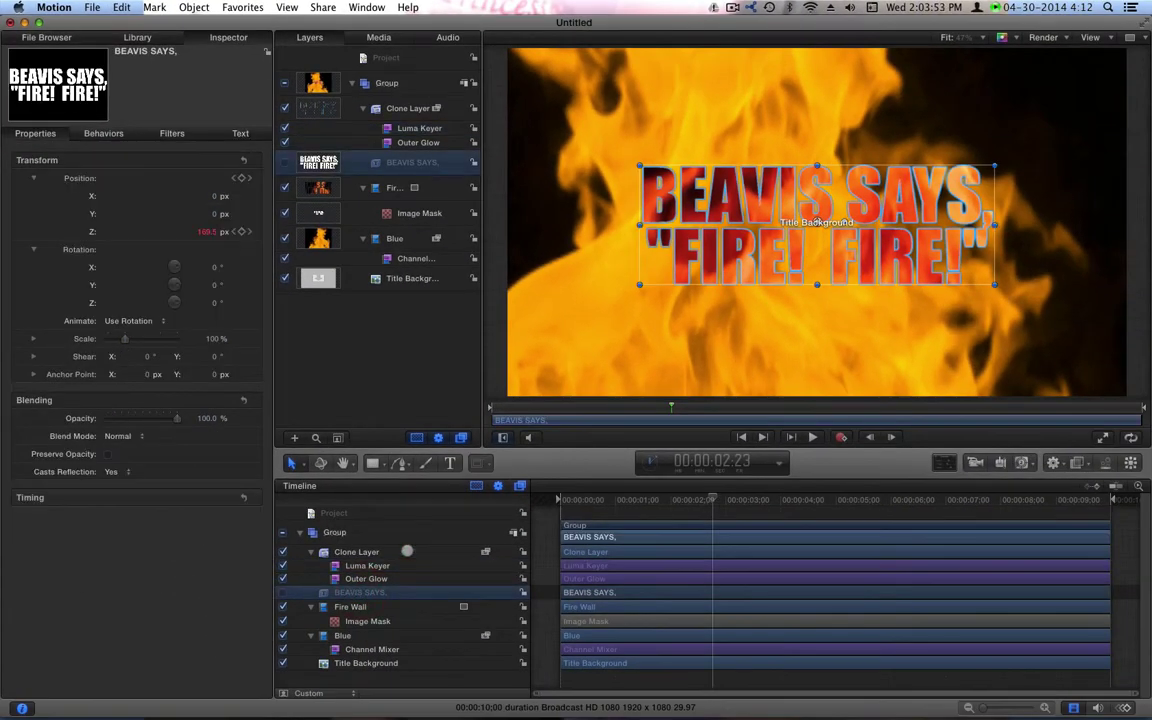
double_click(744, 183)
key("Left")
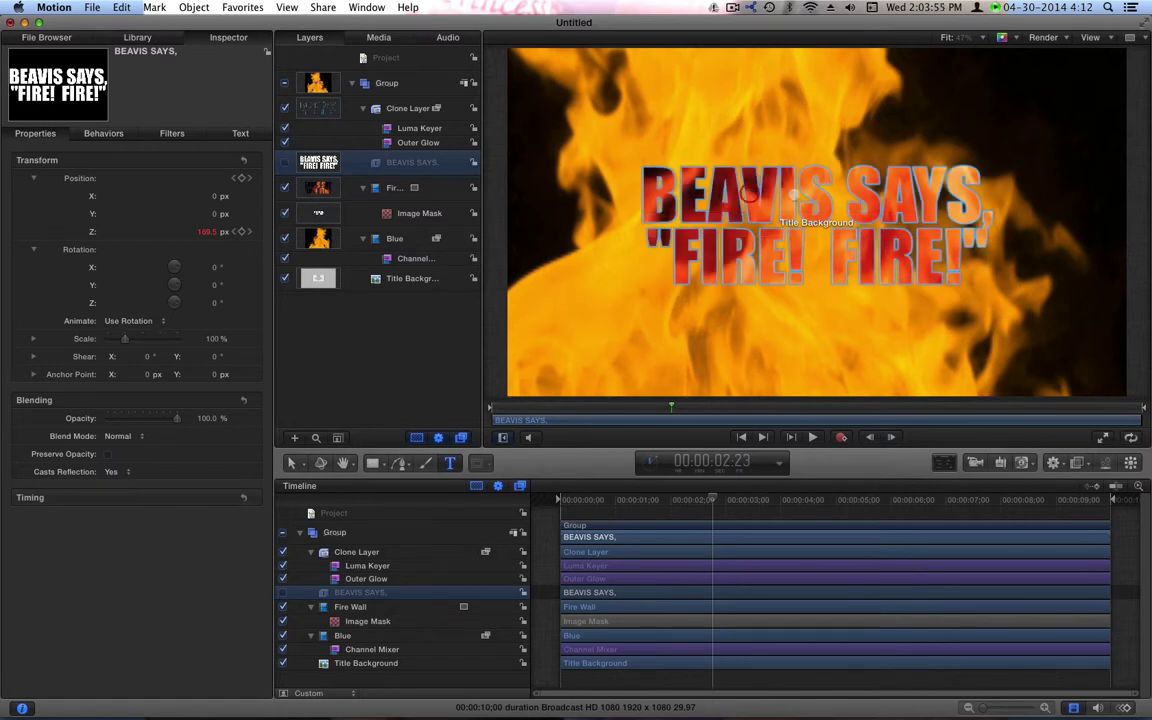
double_click(752, 197)
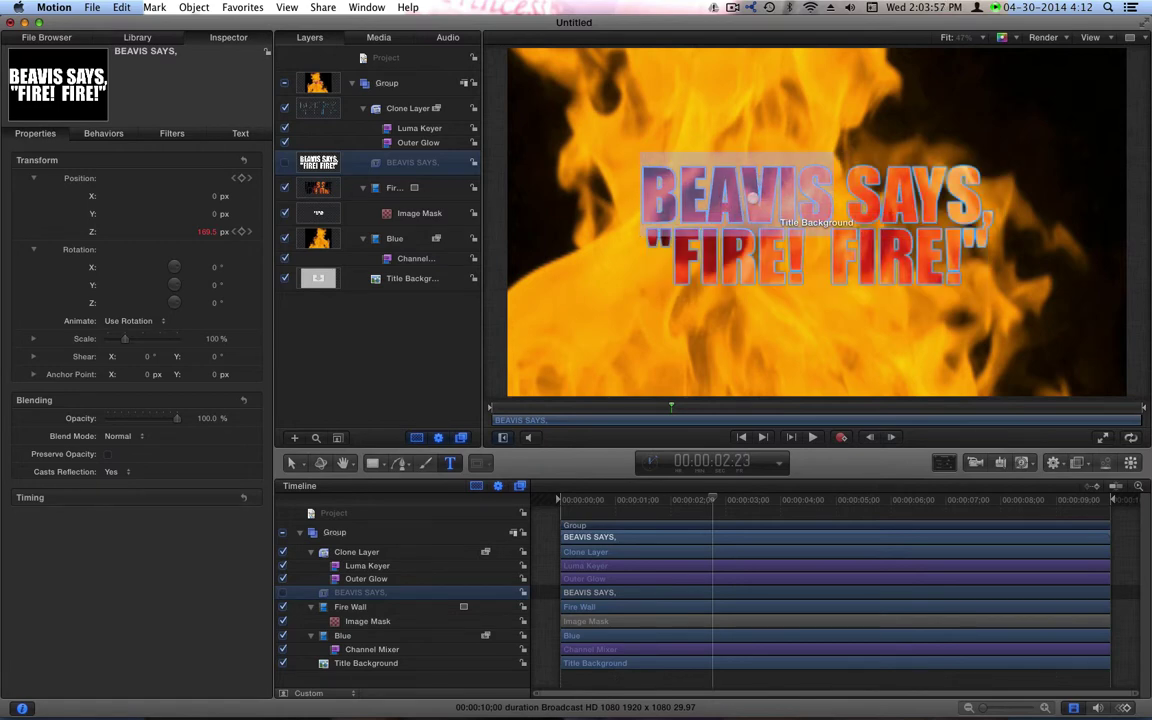
type("GEORGE")
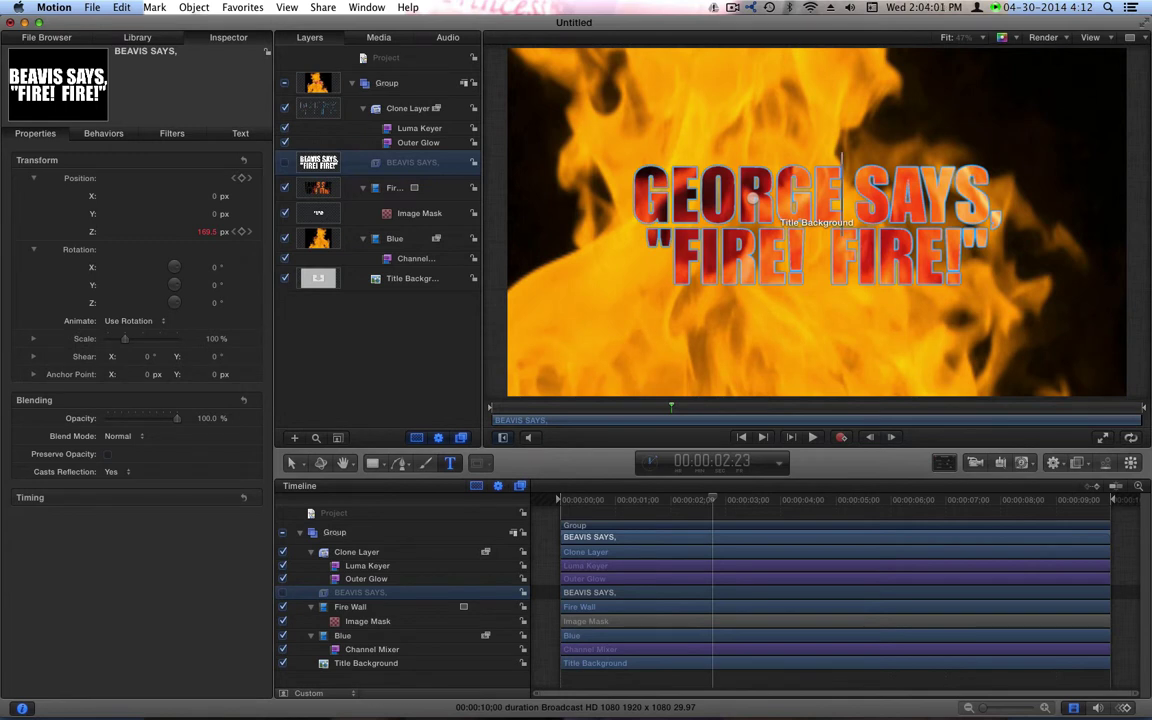
key("cmd+z")
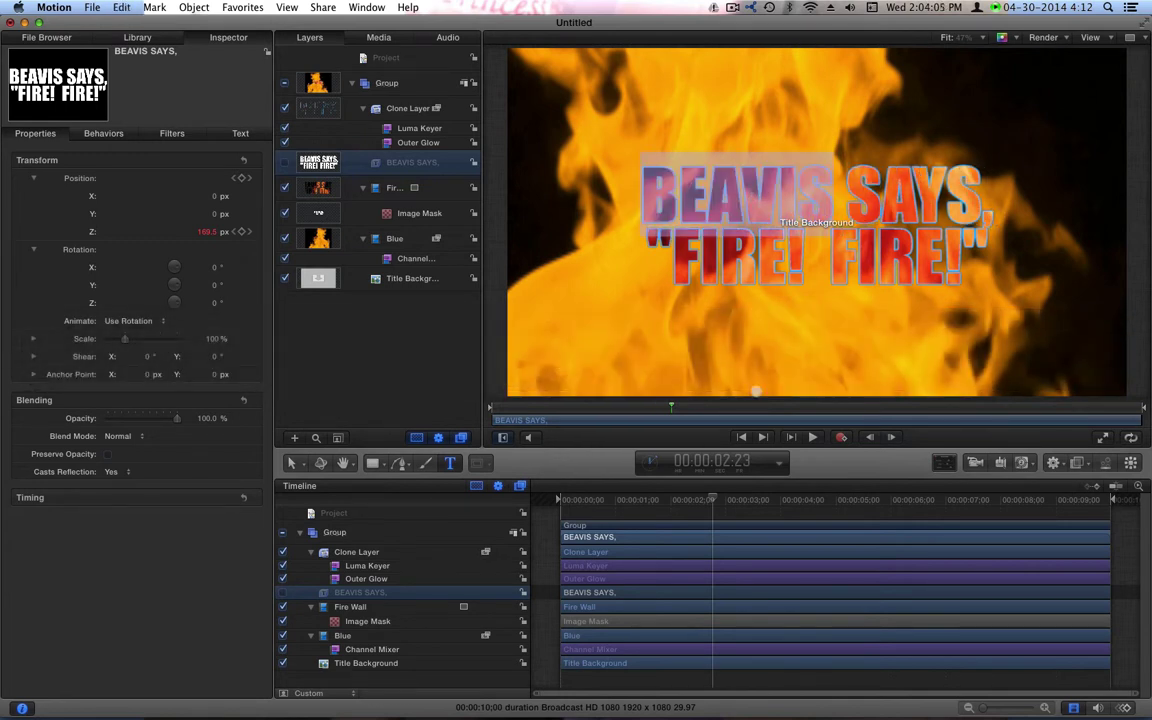
left_click(702, 507)
left_click_drag(705, 497, 556, 500)
key("space")
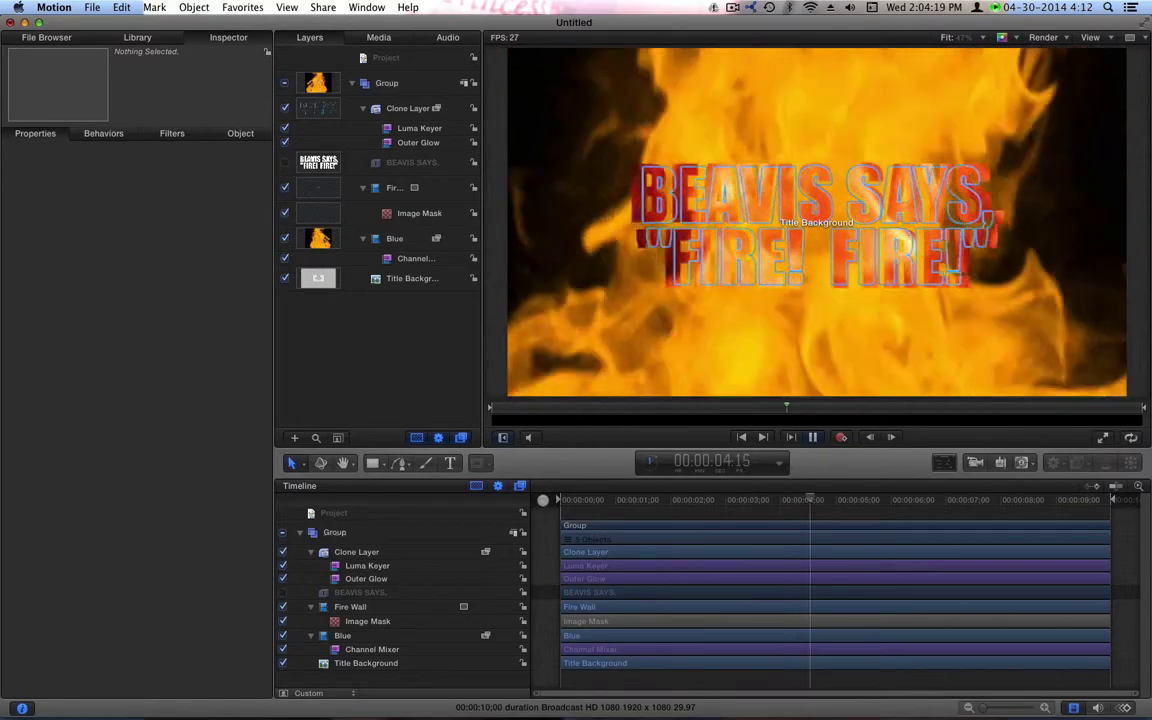
Copy all Transform.Position.Z keyframes from the BEAVIS SAYS, text layer
key("space")
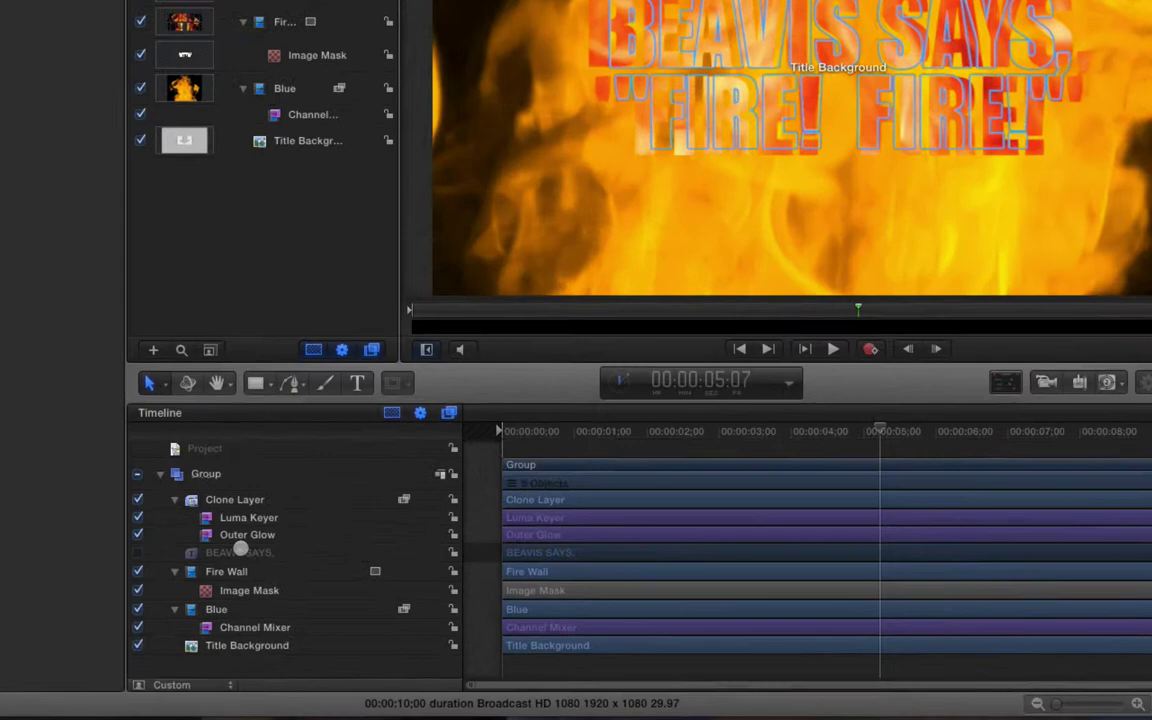
left_click(361, 591)
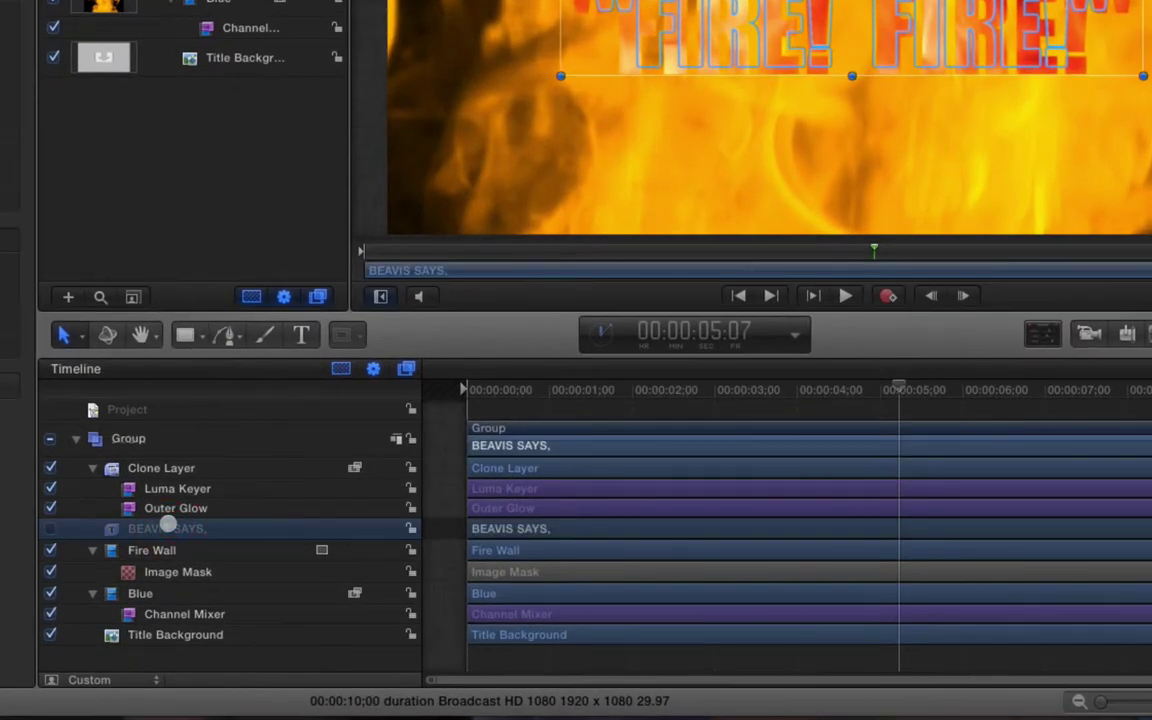
key("super+8")
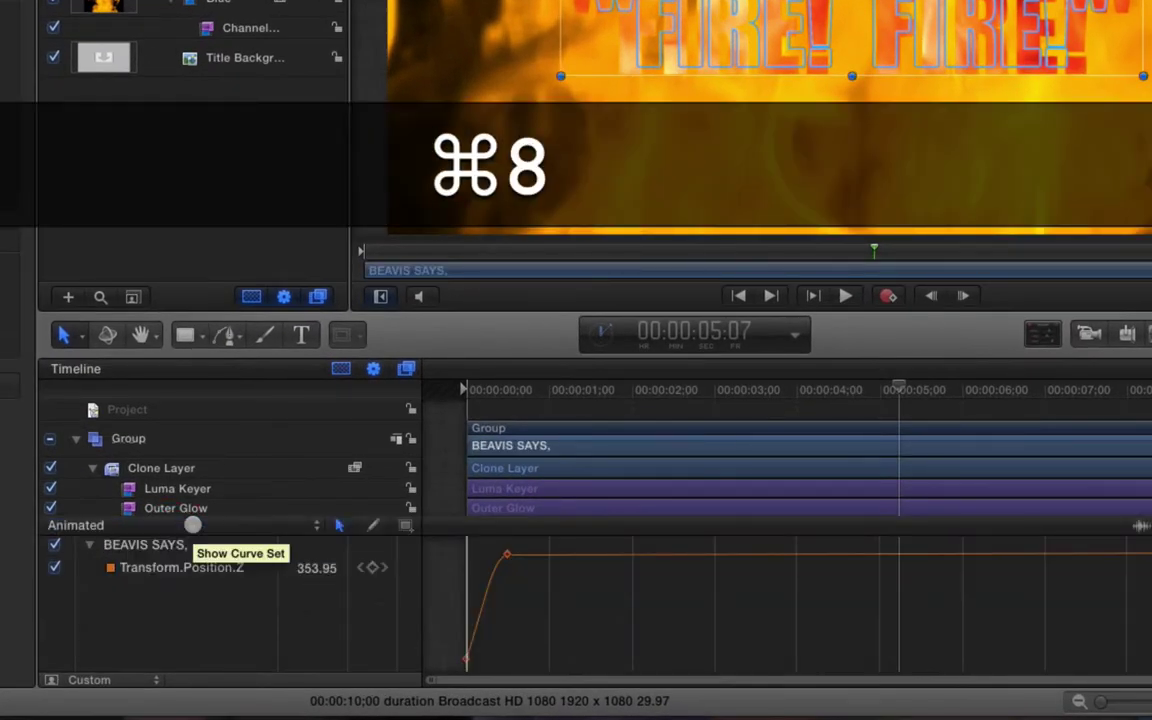
left_click(506, 555)
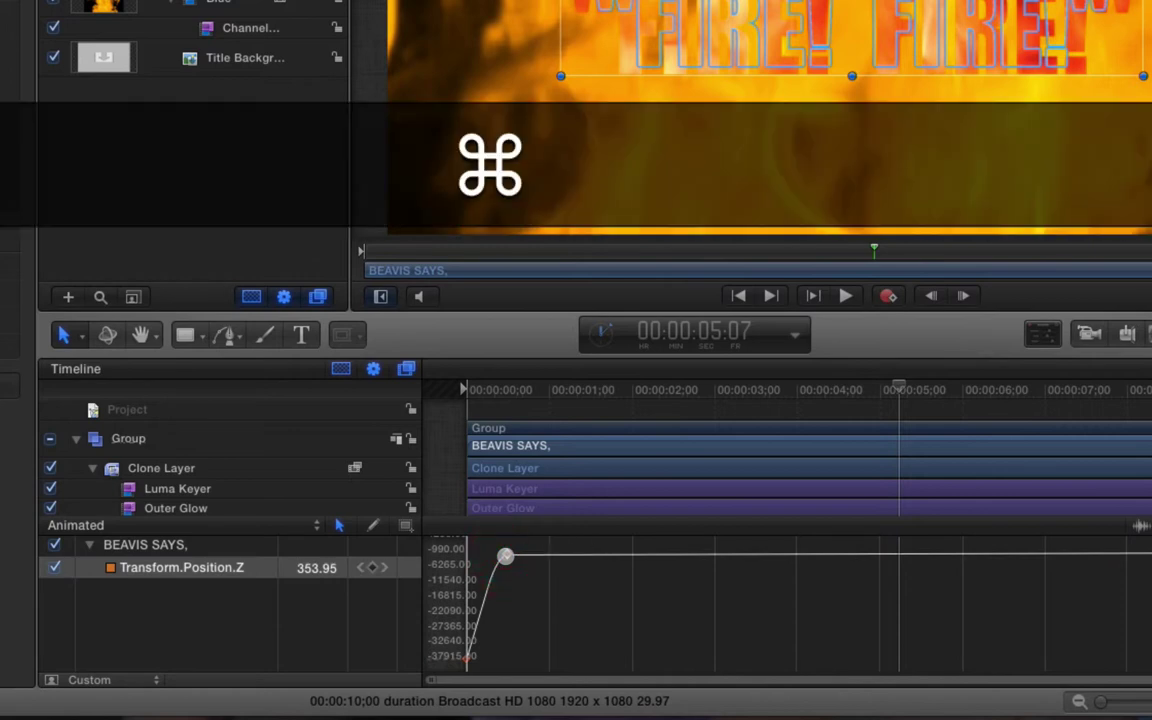
key("super+a")
key("super+c")
Paste the Position.Z keyframes onto the Clone Layer at frame 0 and play back the fly-in
left_click_drag(596, 369, 462, 389)
left_click(160, 467)
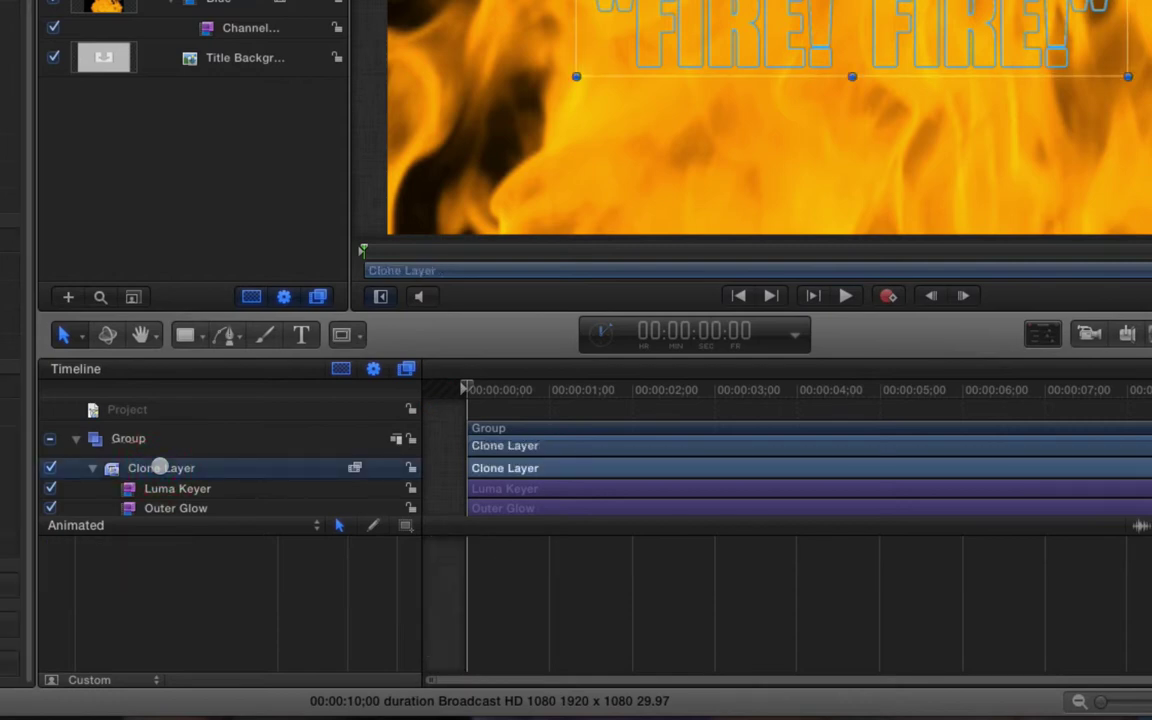
key("super+v")
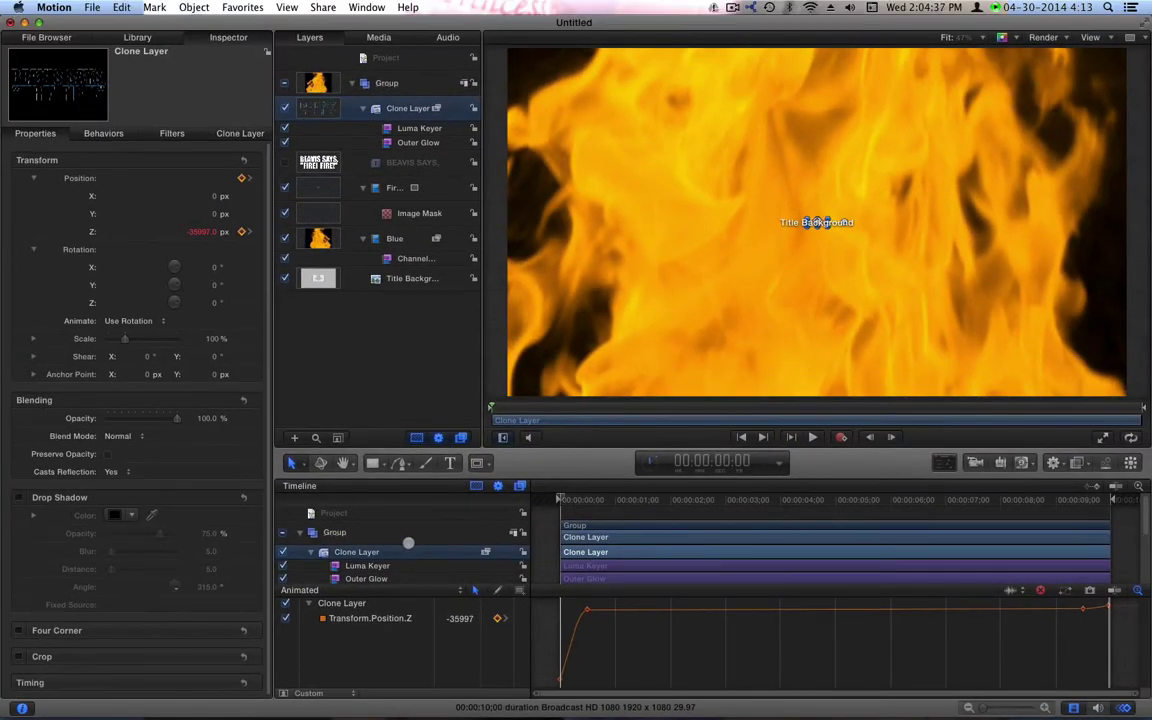
key("space")
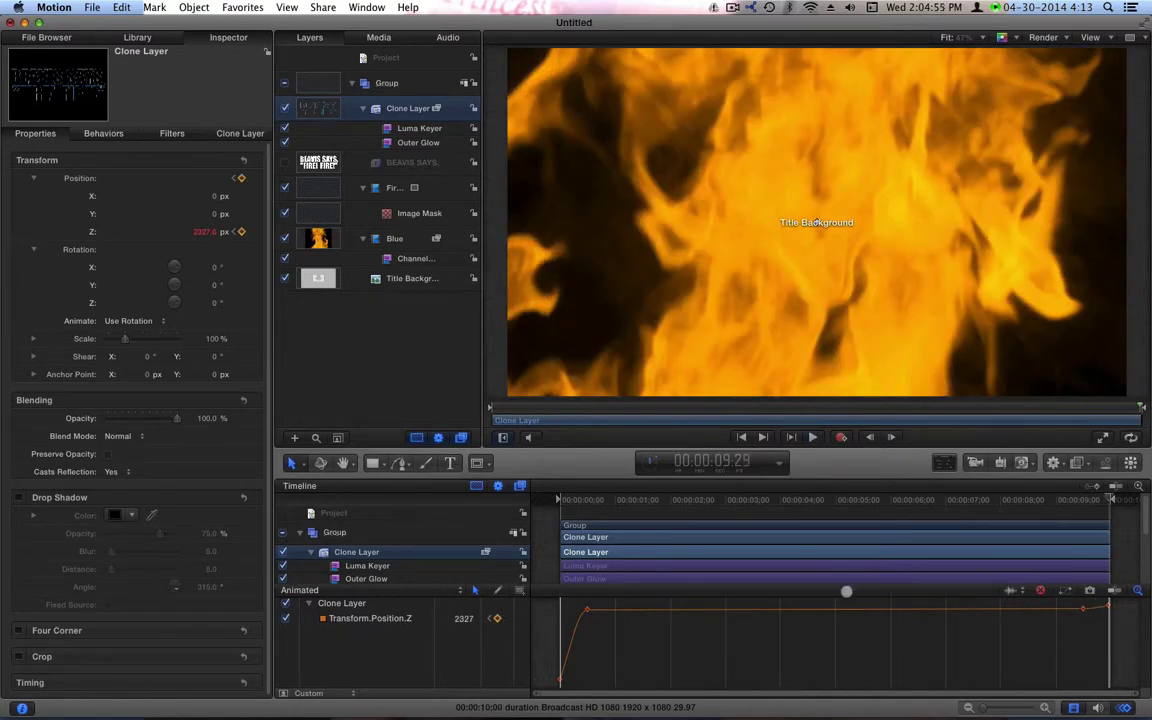
Scrub from near the end back to about 5 seconds, then close the Keyframe Editor with Cmd+8
left_click(1094, 500)
left_click_drag(1094, 500, 1085, 500)
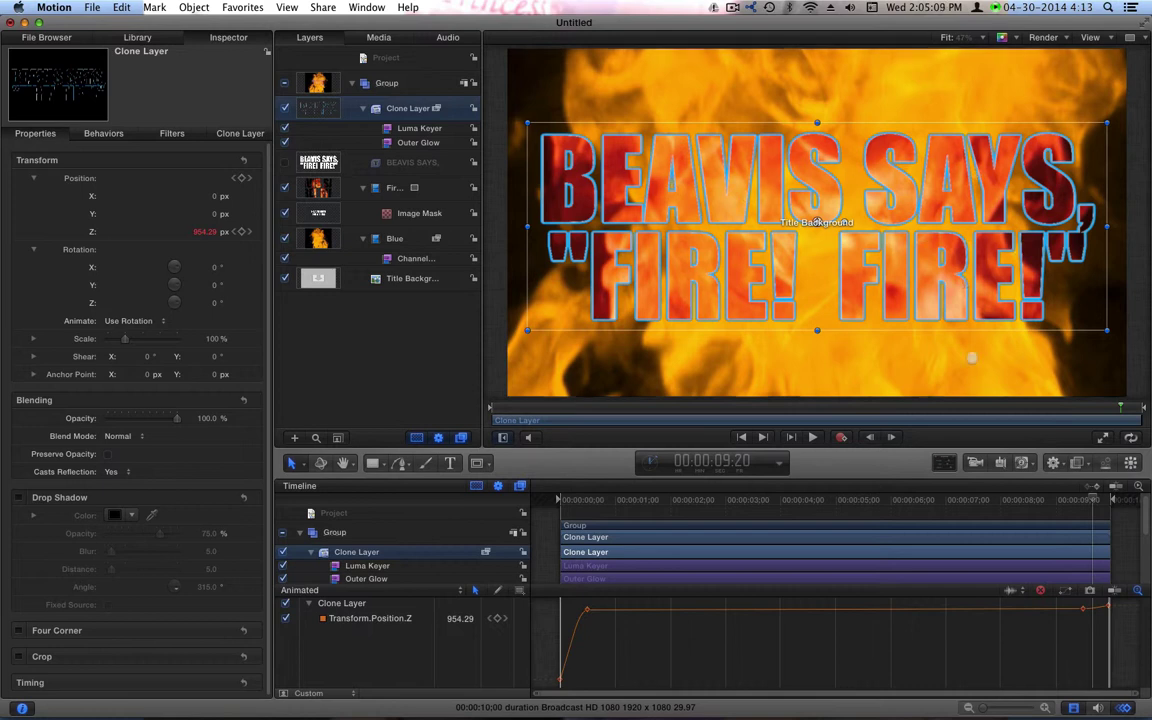
left_click_drag(966, 500, 866, 501)
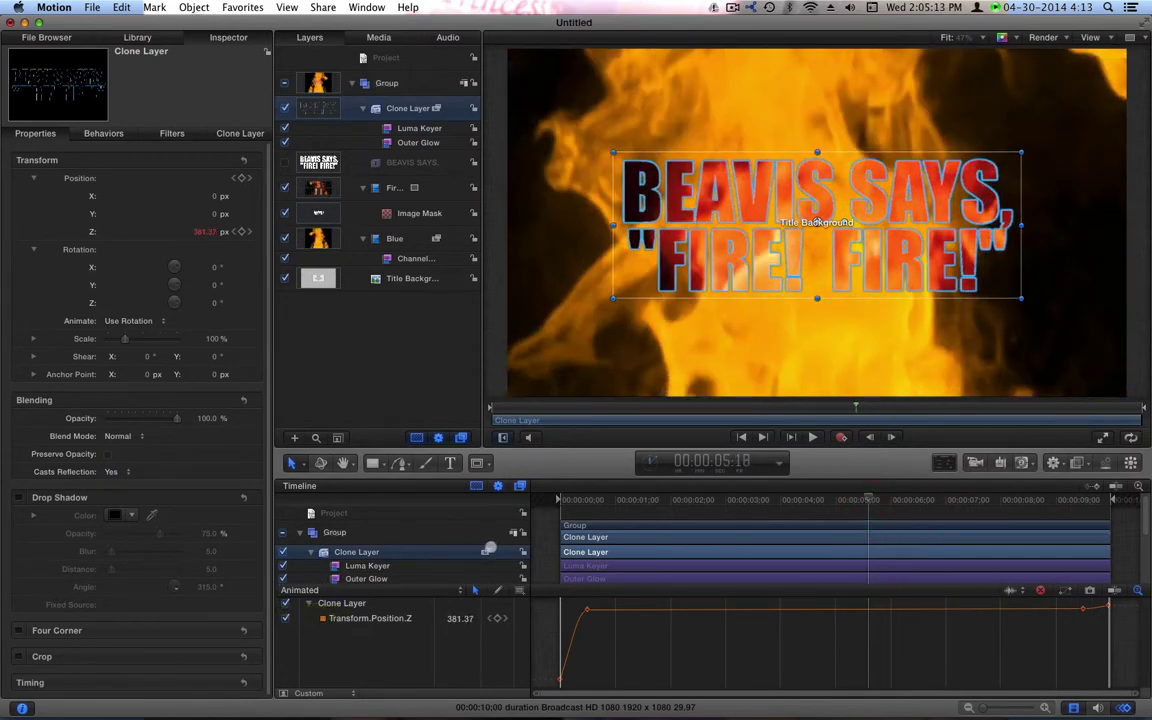
key("super+8")
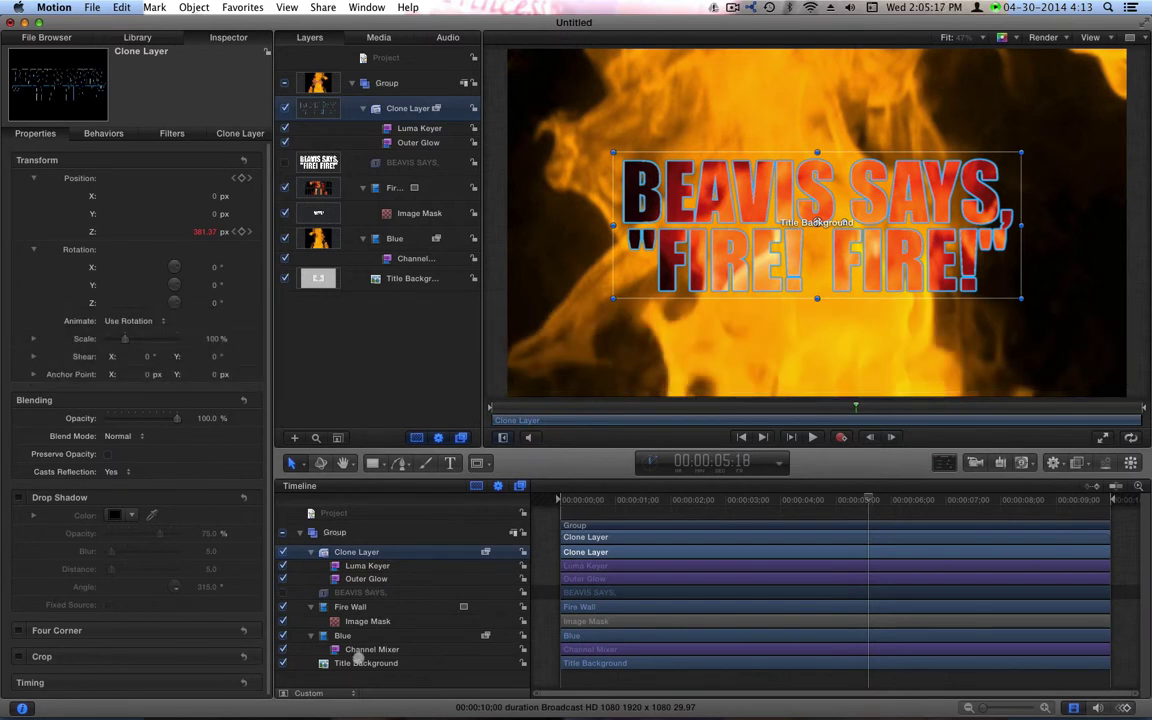
Turn off the Blue fire background layer and play the animation from the start
left_click(283, 636)
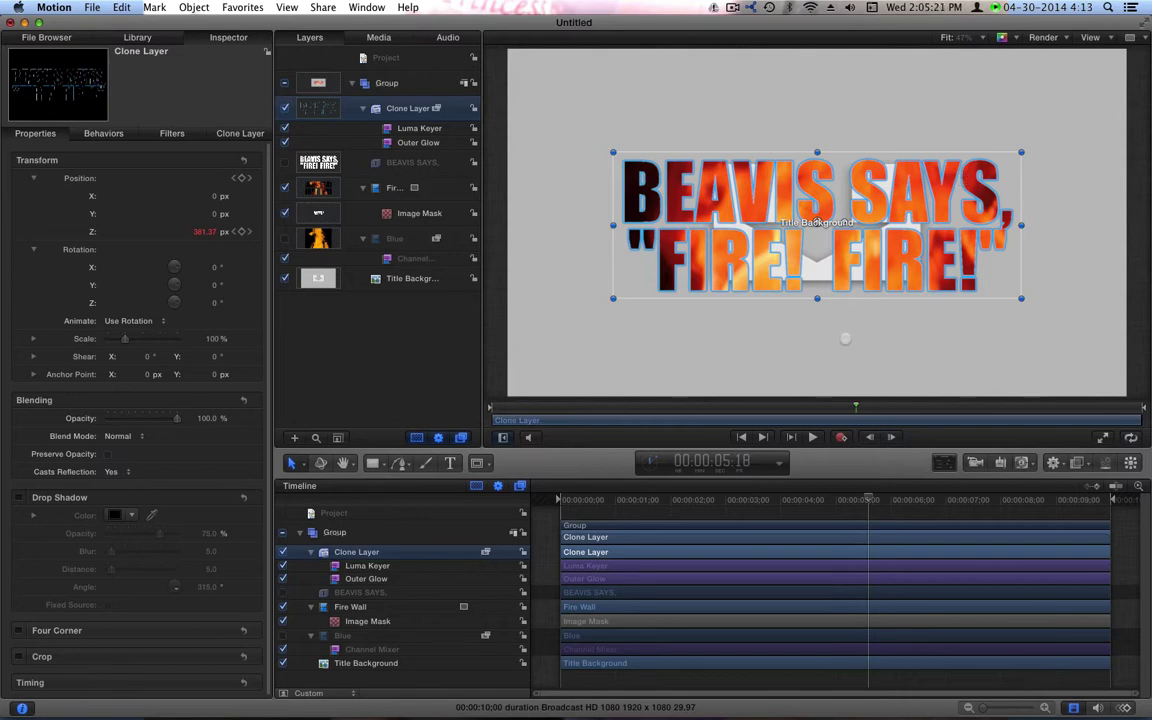
left_click(745, 499)
key("Home")
key("space")
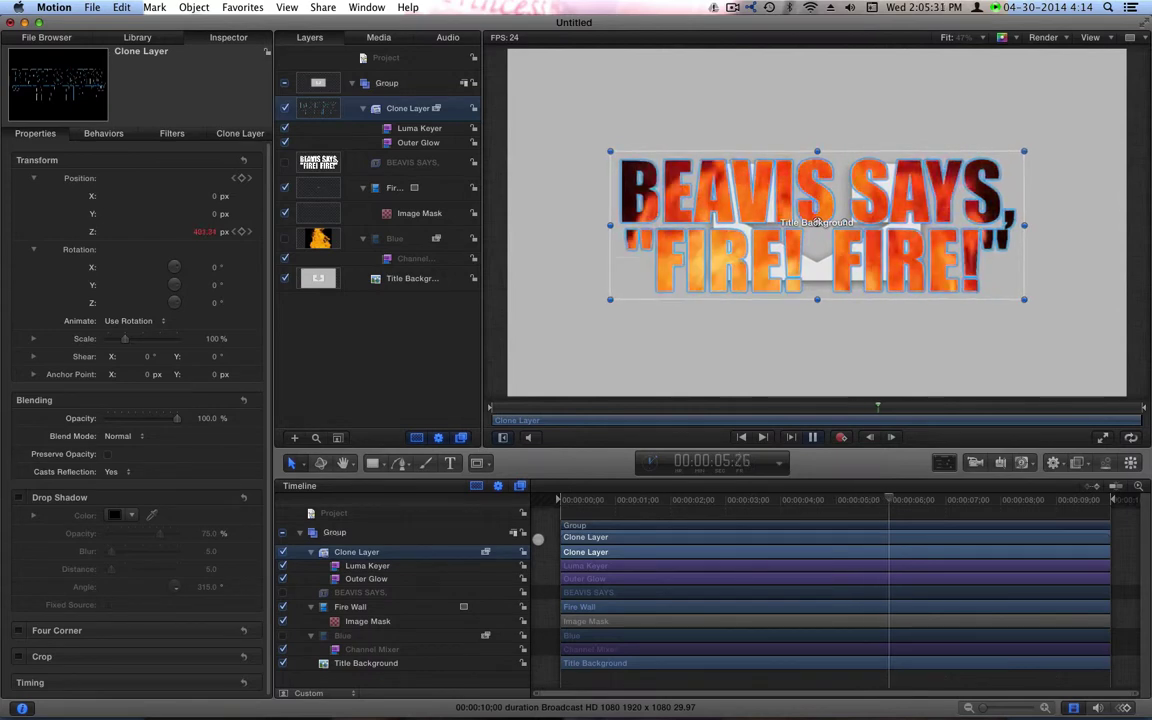
key("space")
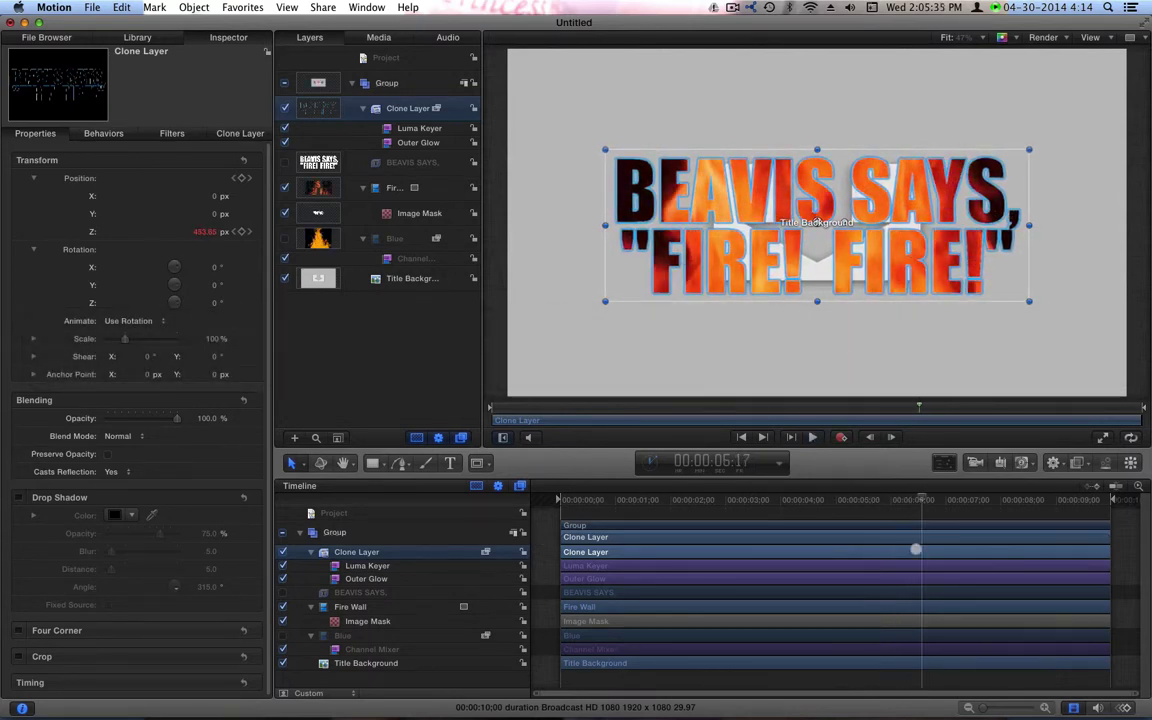
Scrub the timeline from about 2–3 seconds to near the end to review the title
left_click_drag(828, 500, 991, 499)
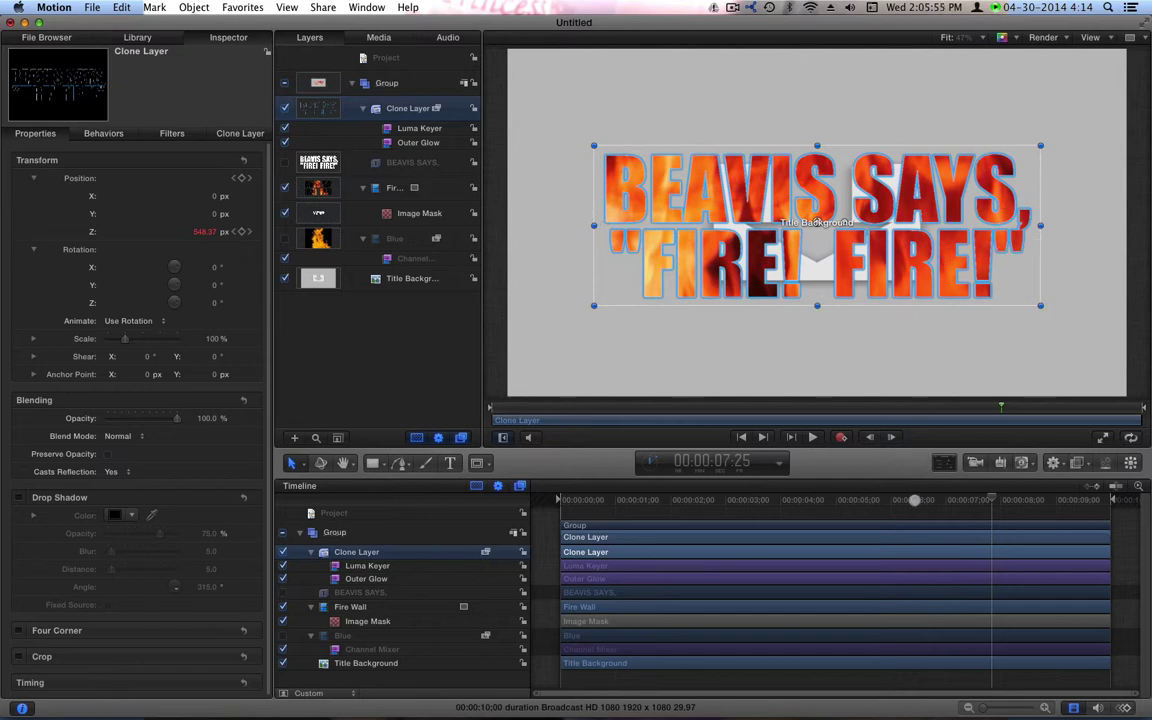
left_click_drag(690, 499, 765, 499)
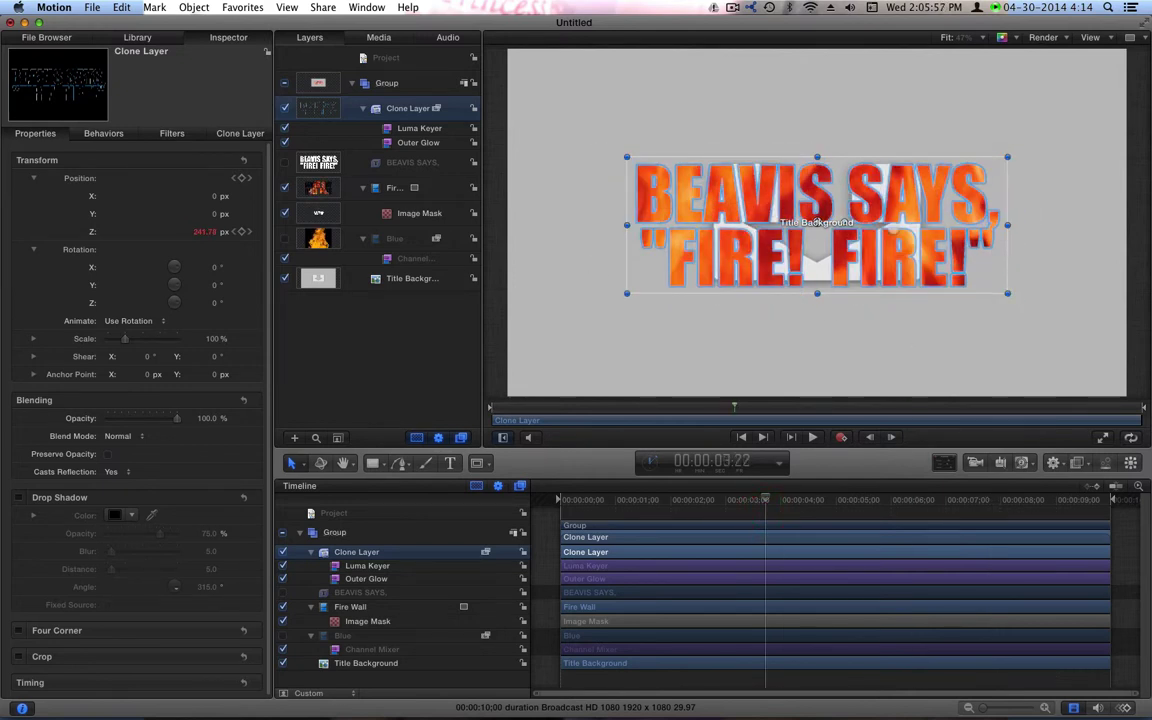
left_click(682, 501)
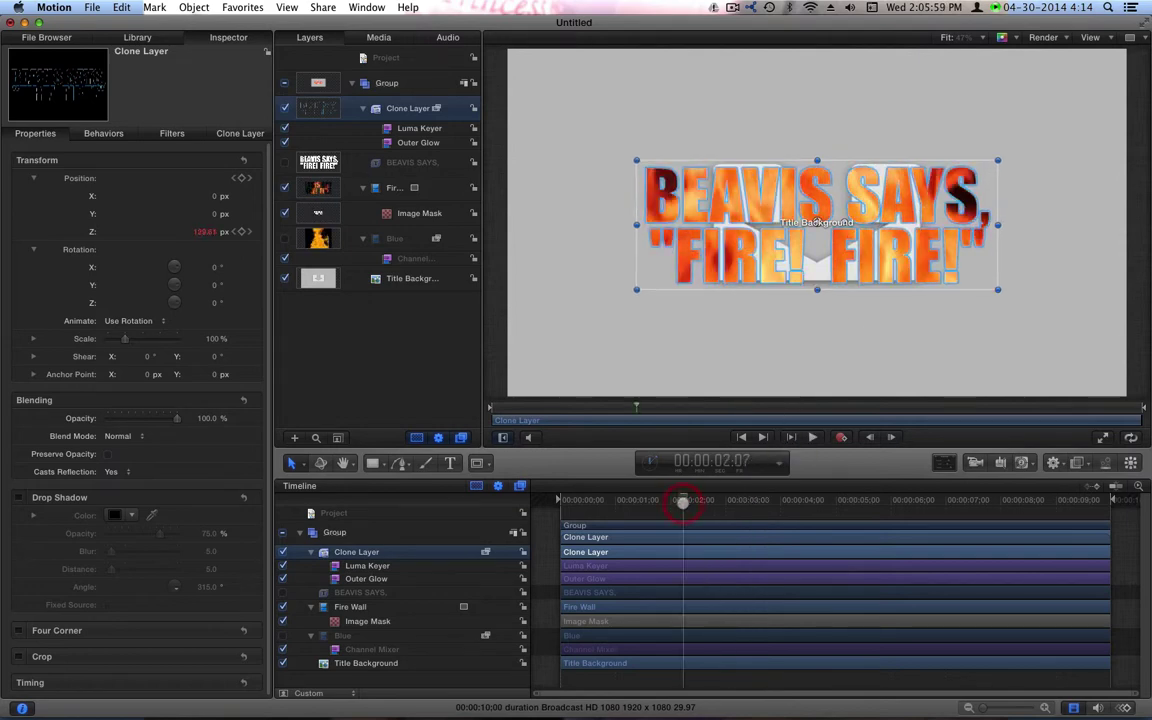
left_click_drag(682, 501, 935, 516)
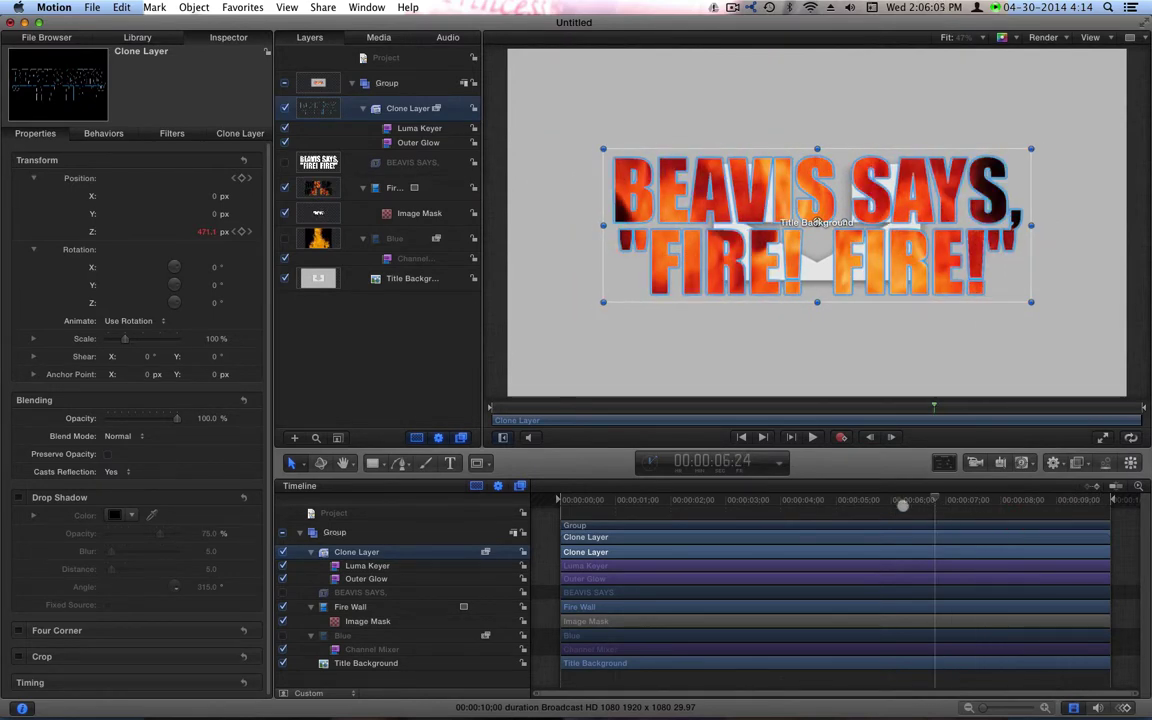